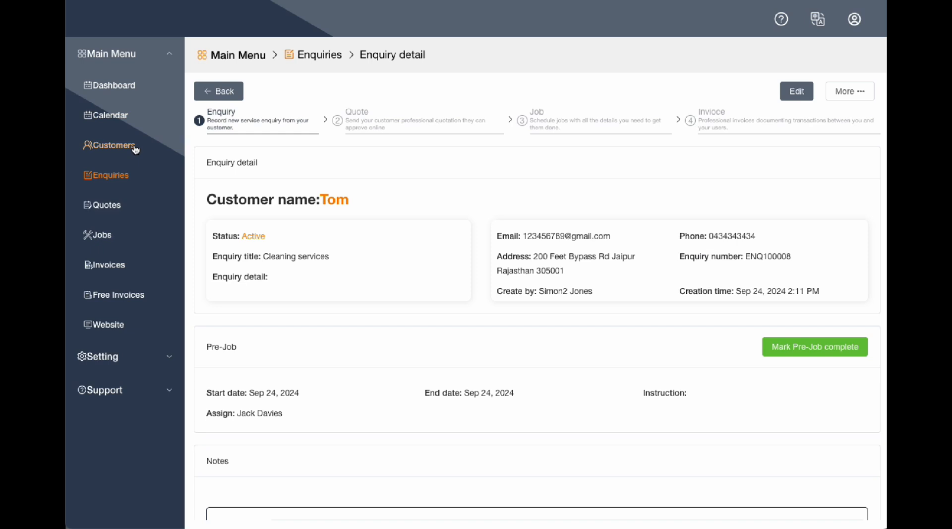
Step: Open the September 2024 calendar and mark the Cleaning services enquiry on Sep 24 as completed
{"action": "left_click", "coordinate": [108, 118]}
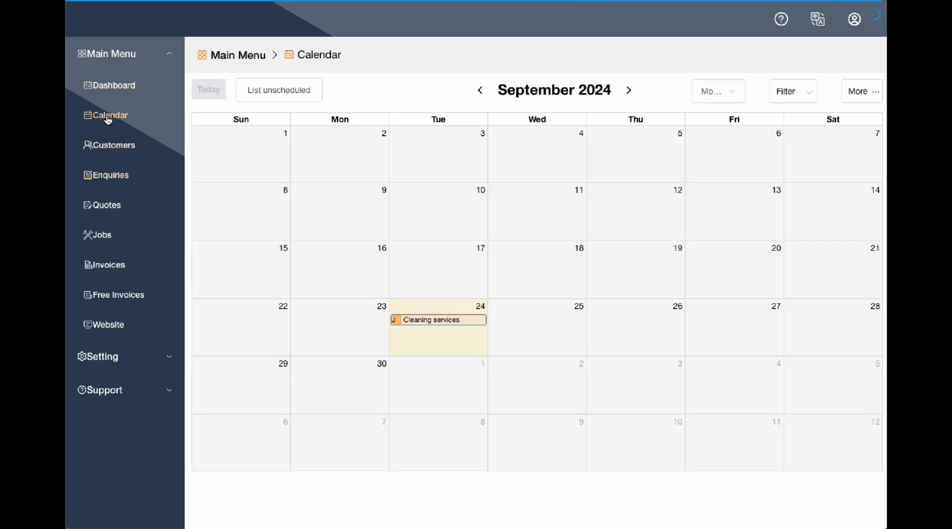
{"action": "left_click", "coordinate": [423, 321]}
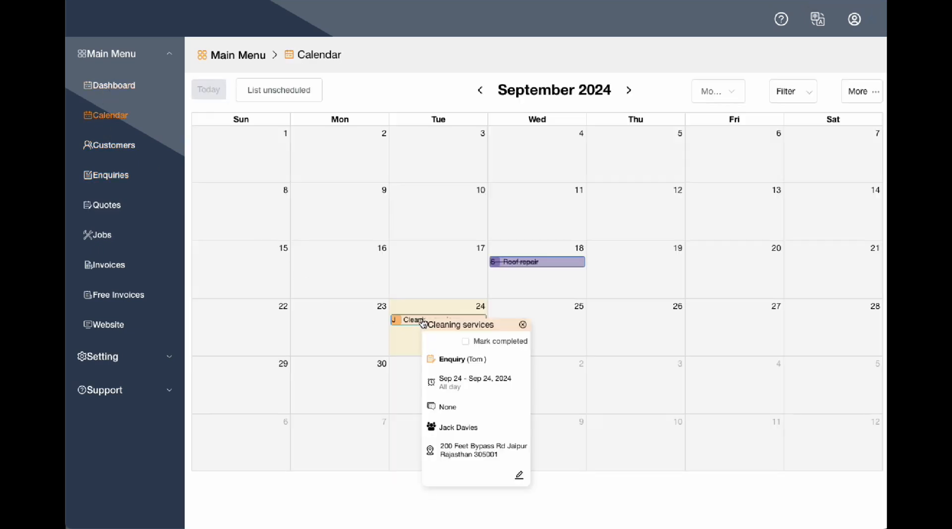
{"action": "left_click", "coordinate": [465, 341]}
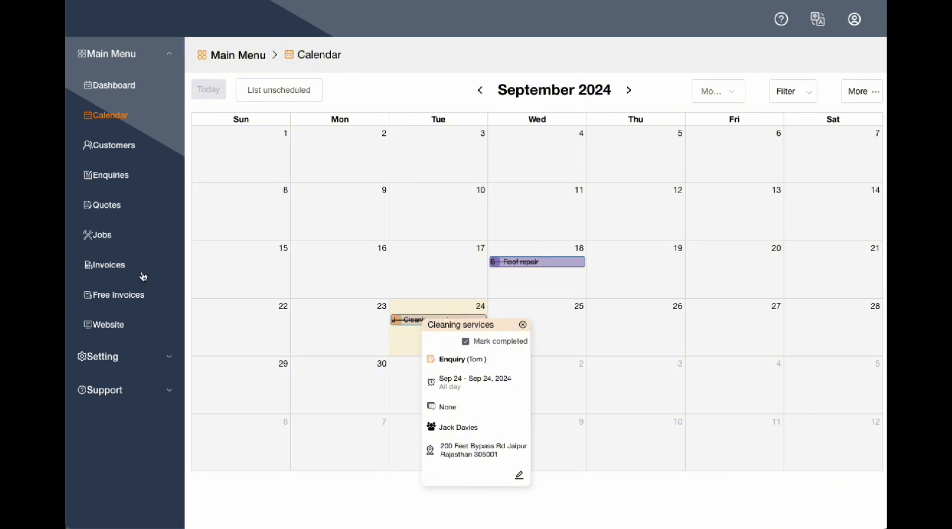
Step: Open the Cleaning services enquiry from the enquiries list and start sharing it
{"action": "left_click", "coordinate": [107, 178]}
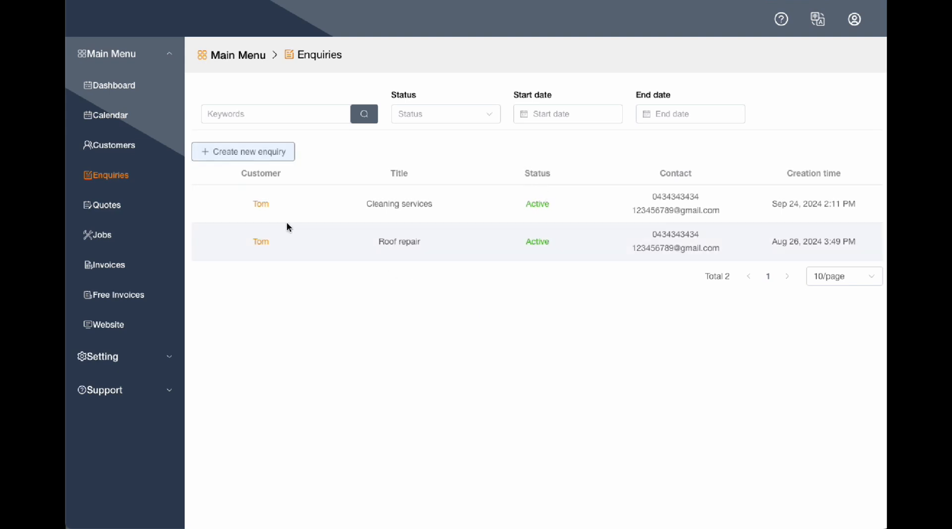
{"action": "left_click", "coordinate": [281, 209]}
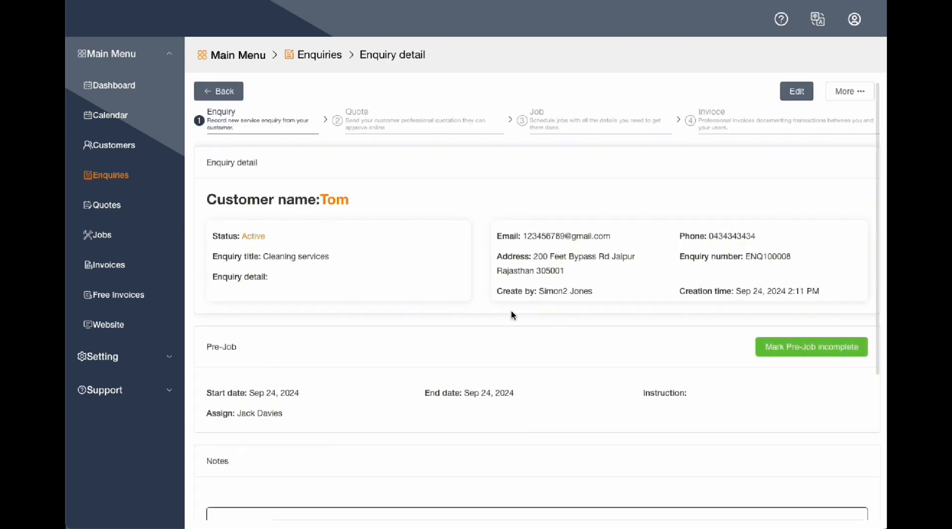
{"action": "left_click", "coordinate": [788, 351]}
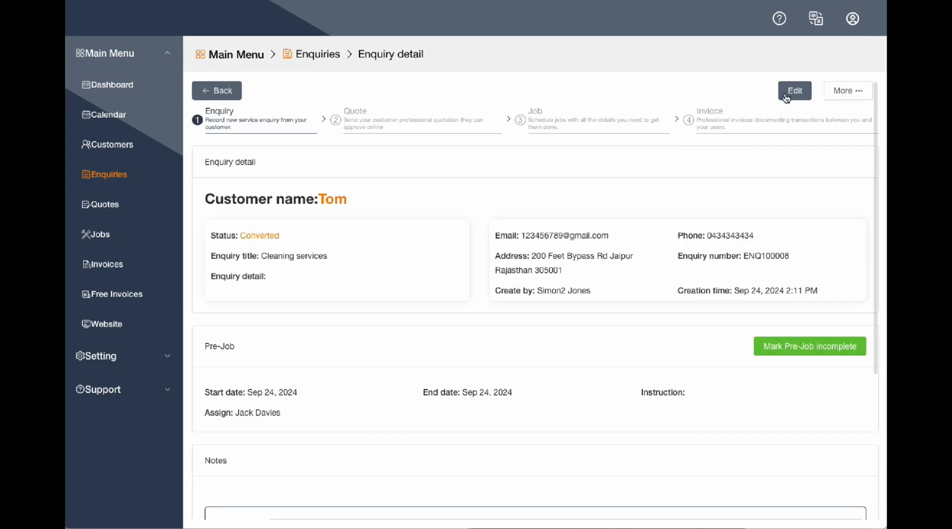
{"action": "left_click", "coordinate": [848, 91]}
{"action": "left_click", "coordinate": [796, 210]}
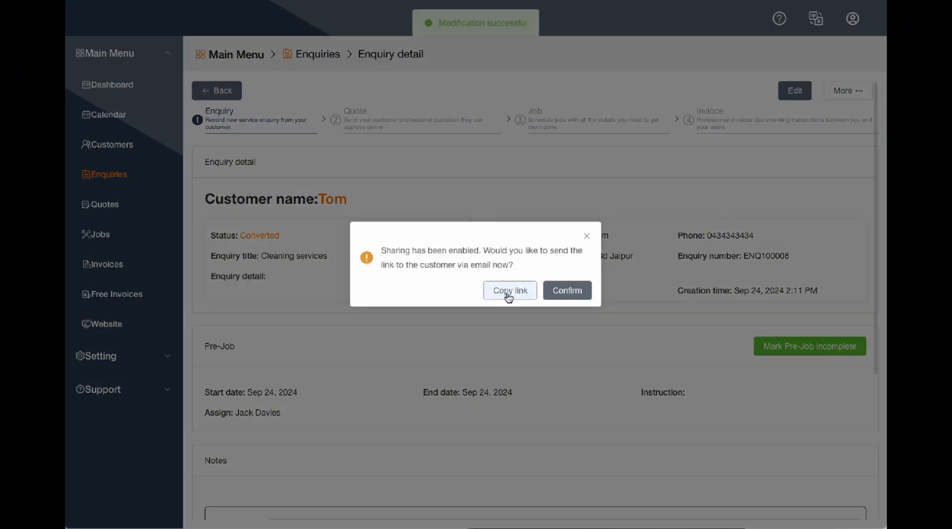
Step: Email the sharing link to the customer with the prepared invitation "Invitation to Access and Collaborate on Enquiry Details"
{"action": "left_click", "coordinate": [557, 292]}
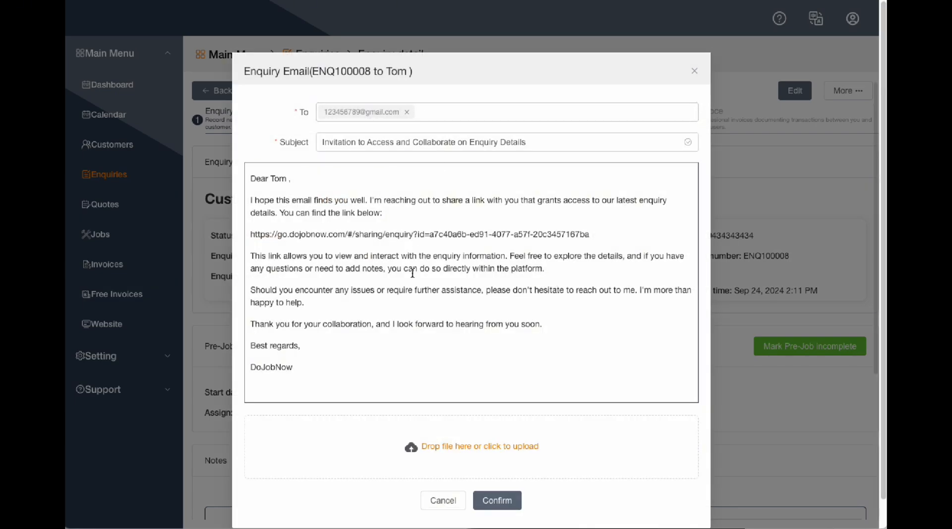
{"action": "scroll", "coordinate": [377, 236], "scroll_direction": "down", "scroll_amount": 1}
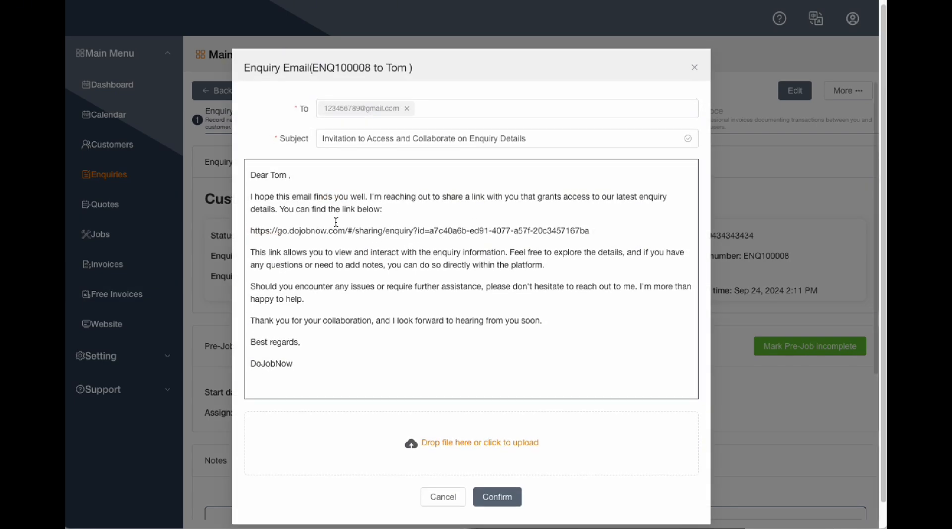
{"action": "scroll", "coordinate": [372, 313], "scroll_direction": "down", "scroll_amount": 1}
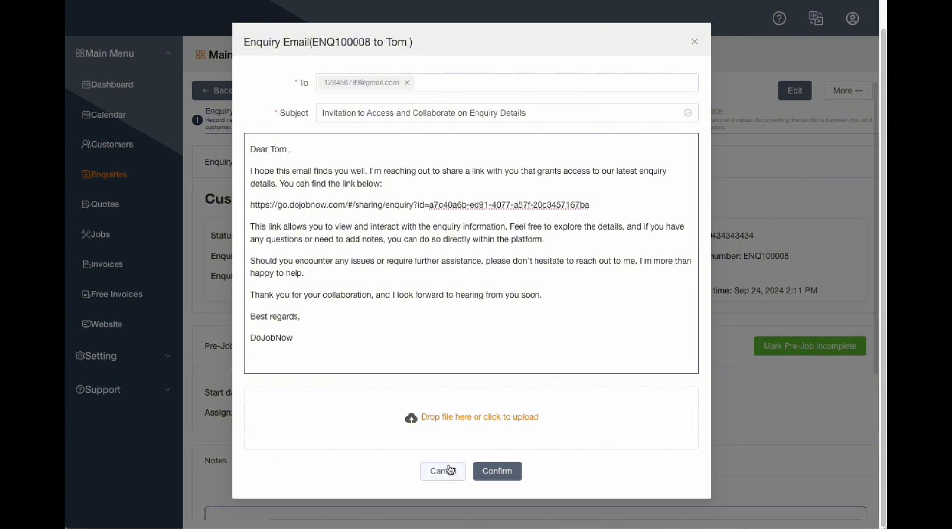
{"action": "left_click", "coordinate": [514, 475]}
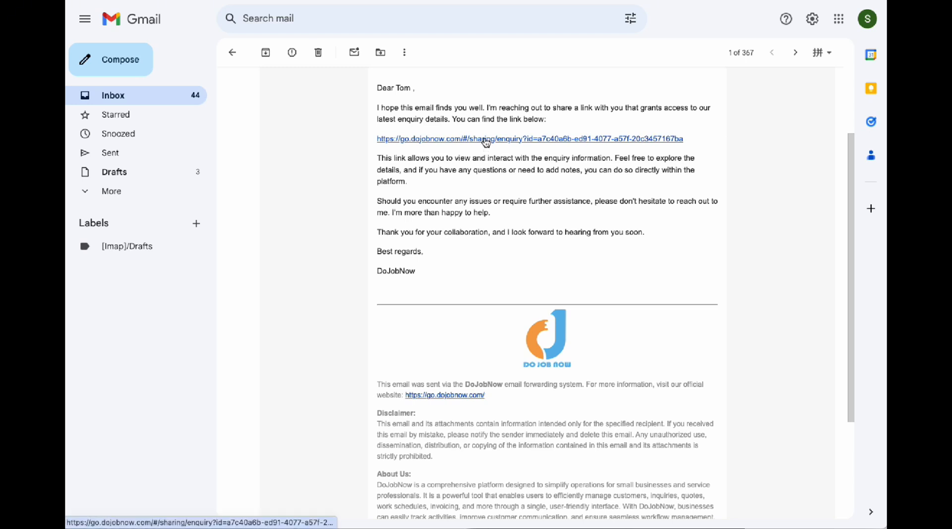
Step: In Gmail, follow the sharing link in the invitation email and go to the enquiry's notes and attachments
{"action": "left_click", "coordinate": [485, 140]}
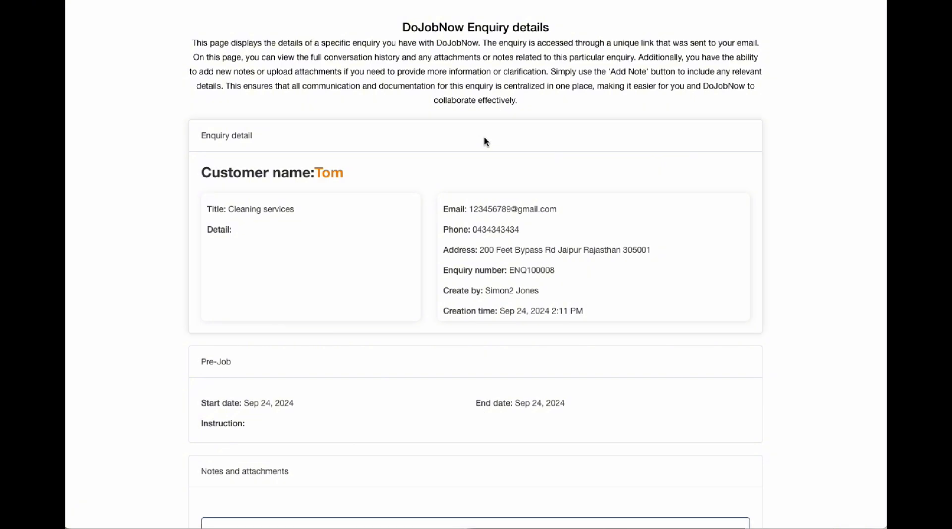
{"action": "scroll", "coordinate": [485, 138], "scroll_direction": "down", "scroll_amount": 1}
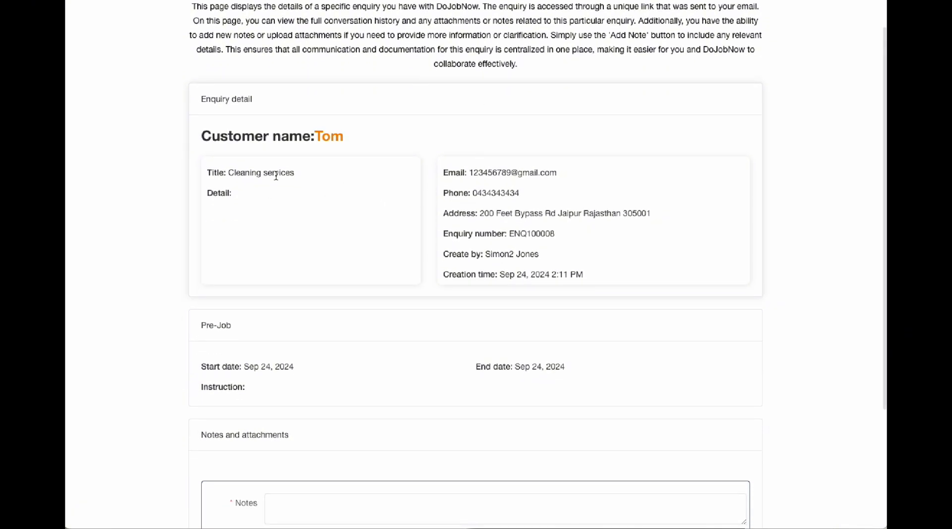
{"action": "scroll", "coordinate": [300, 208], "scroll_direction": "down", "scroll_amount": 4}
{"action": "scroll", "coordinate": [299, 208], "scroll_direction": "down", "scroll_amount": 1}
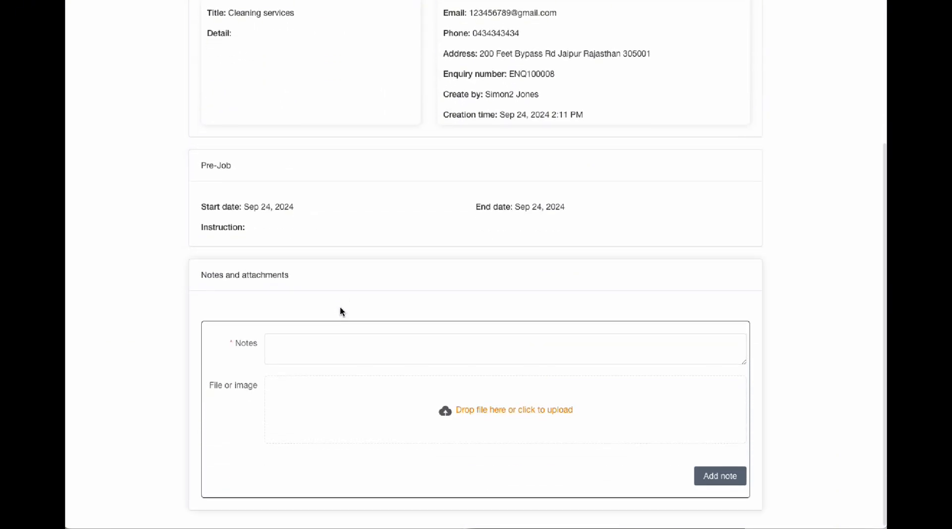
Step: Add the customer note "Please contact me in advance before you come to clean." to the shared enquiry
{"action": "left_click", "coordinate": [305, 349]}
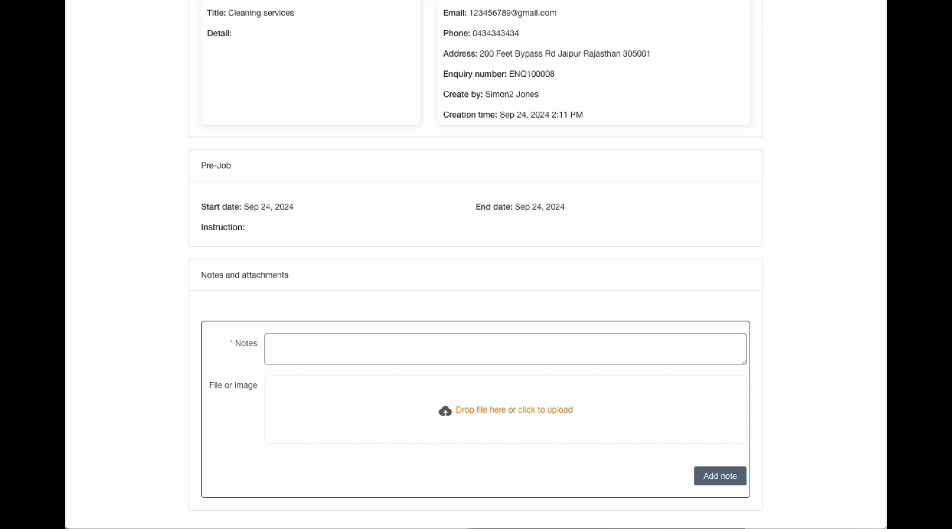
{"action": "left_click", "coordinate": [305, 350]}
{"action": "type", "text": "Please contact me in advance before you come to clean."}
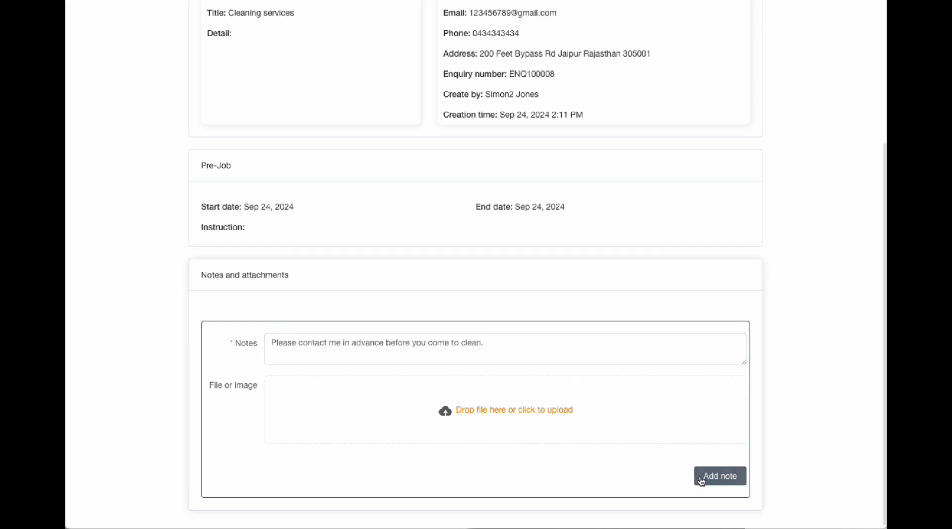
{"action": "left_click", "coordinate": [701, 480]}
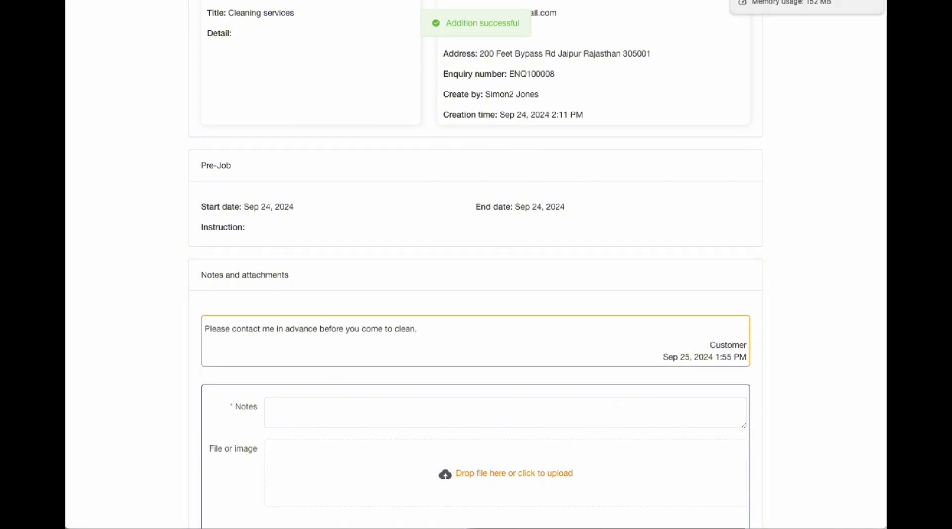
Step: Return to the DoJobNow enquiries list and open the notes of the Cleaning services enquiry
{"action": "left_click", "coordinate": [793, 1]}
{"action": "left_click", "coordinate": [112, 176]}
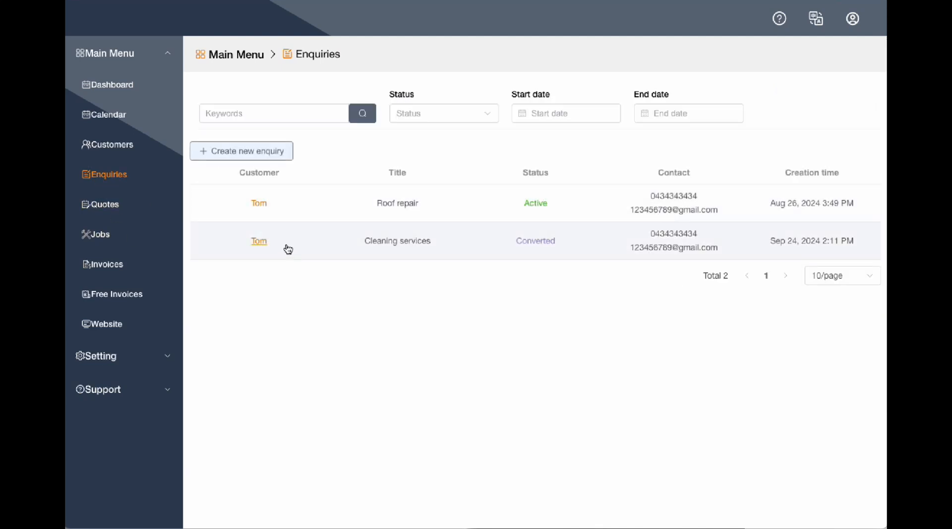
{"action": "left_click", "coordinate": [303, 249]}
{"action": "scroll", "coordinate": [387, 266], "scroll_direction": "down", "scroll_amount": 5}
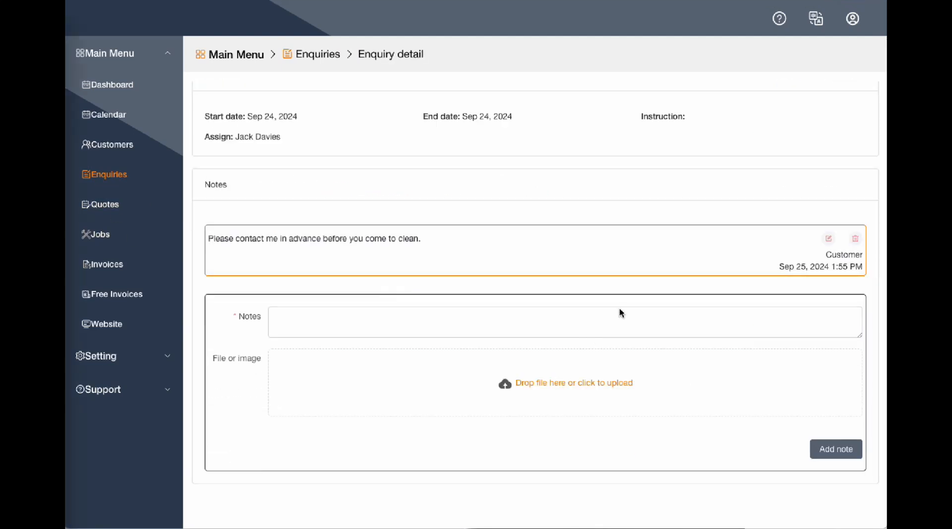
Step: Add the note "When are you available so we can schedule a time for the cleaning?" to the Cleaning services enquiry
{"action": "left_click", "coordinate": [578, 319]}
{"action": "type", "text": "When are you available so we can schedule a time for the cleaning?"}
{"action": "left_click", "coordinate": [836, 449]}
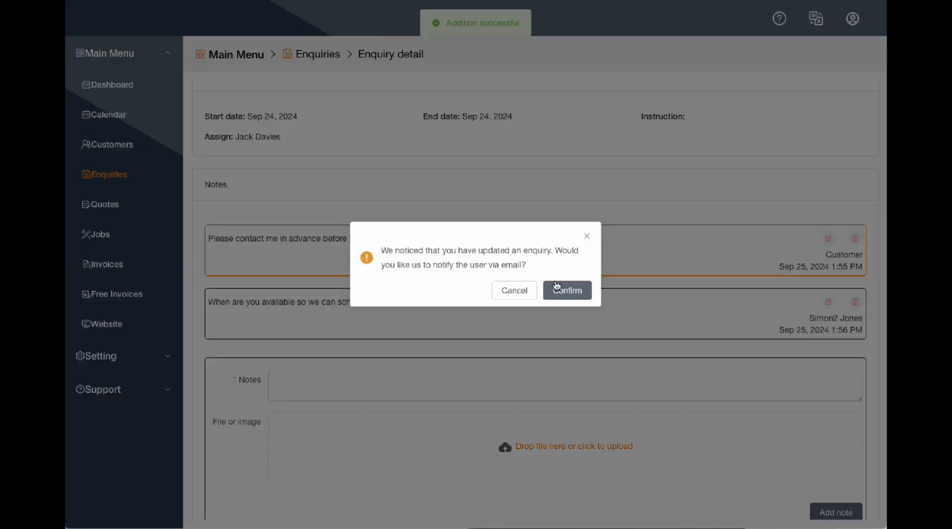
{"action": "left_click", "coordinate": [514, 292]}
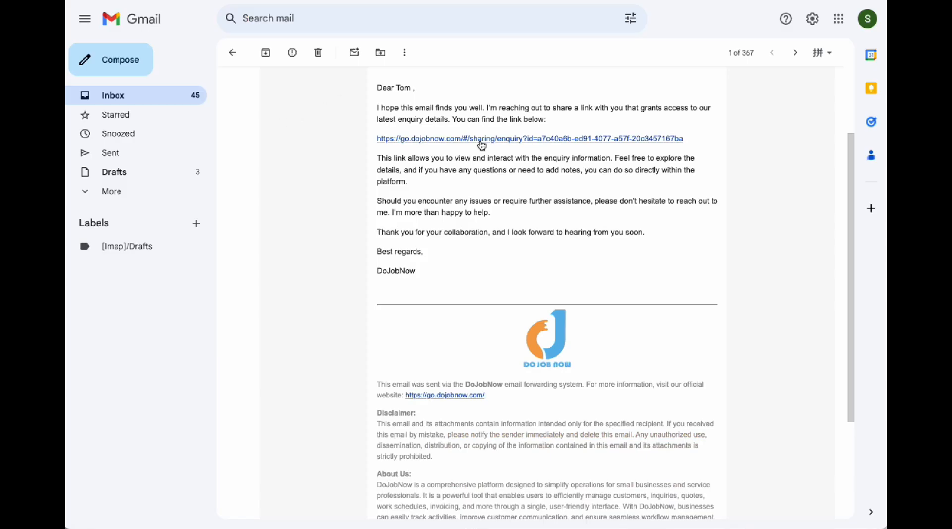
Step: Reopen the shared enquiry from the emailed link in Gmail and review the enquiry's details and notes
{"action": "left_click", "coordinate": [538, 143]}
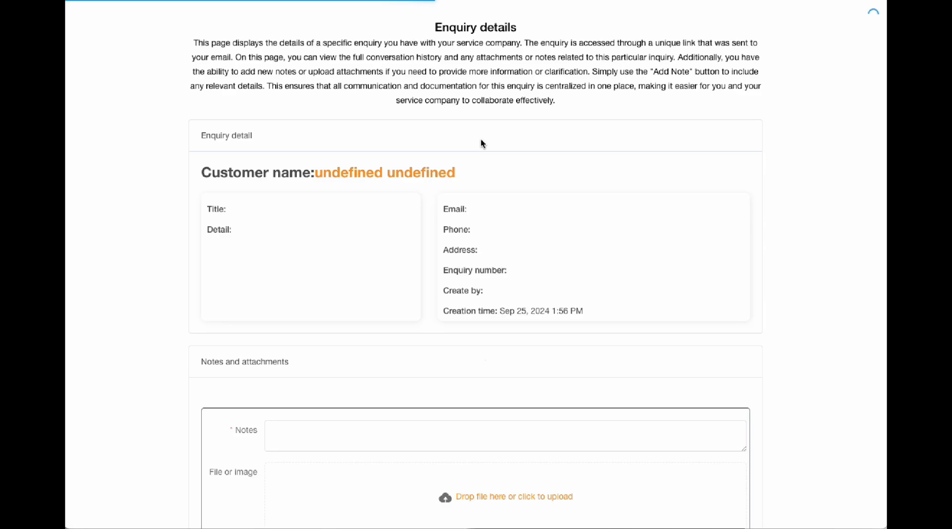
{"action": "scroll", "coordinate": [478, 229], "scroll_direction": "down", "scroll_amount": 6}
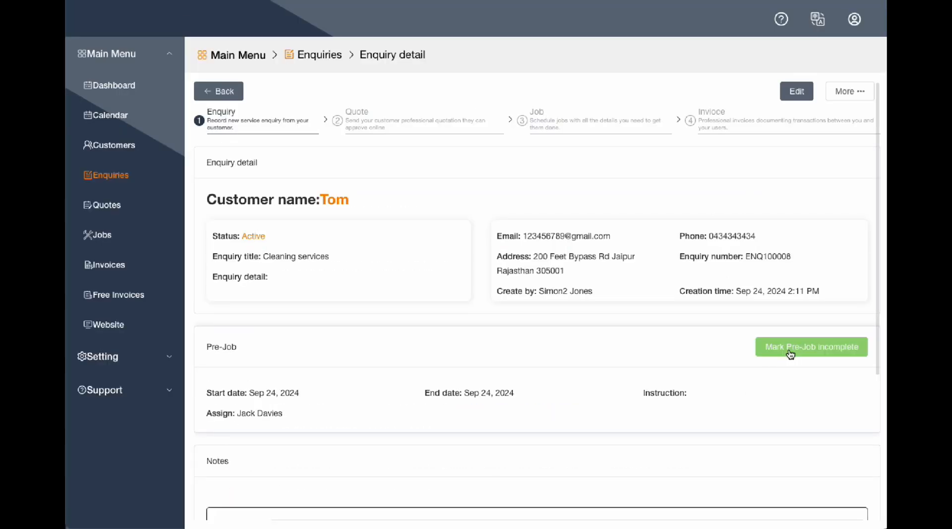
{"action": "scroll", "coordinate": [613, 356], "scroll_direction": "down", "scroll_amount": 4}
{"action": "scroll", "coordinate": [613, 356], "scroll_direction": "up", "scroll_amount": 4}
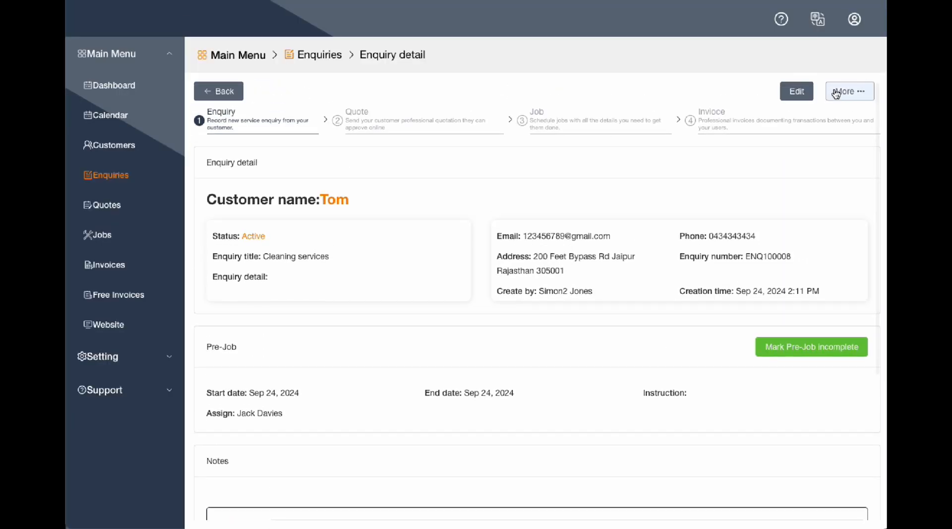
Step: Convert the Cleaning services enquiry to a quote and add the Basic Cleaning service as its first item
{"action": "left_click", "coordinate": [837, 92]}
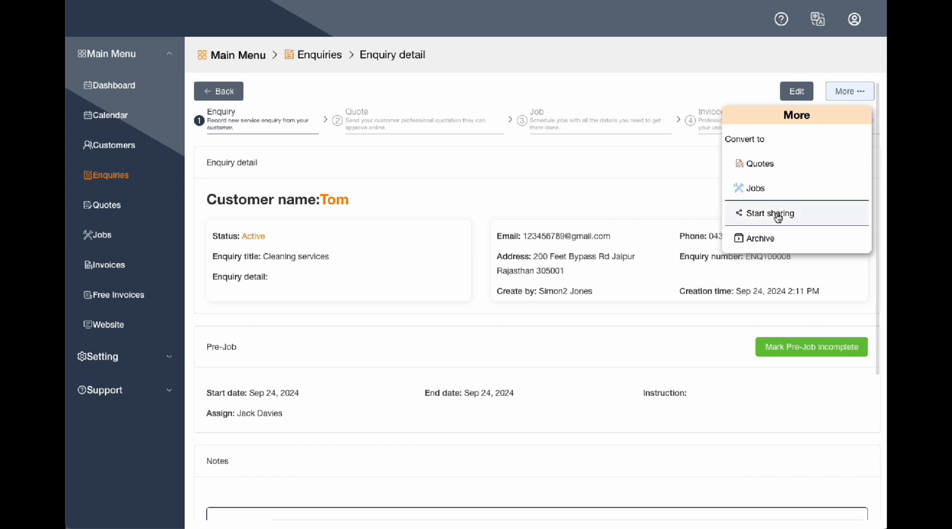
{"action": "left_click", "coordinate": [768, 169]}
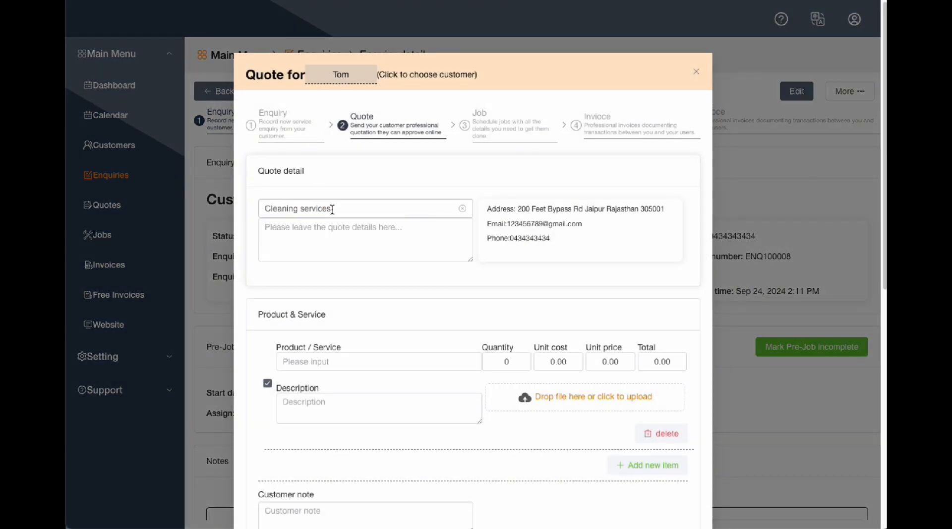
{"action": "scroll", "coordinate": [332, 209], "scroll_direction": "down", "scroll_amount": 2}
{"action": "left_click", "coordinate": [369, 275]}
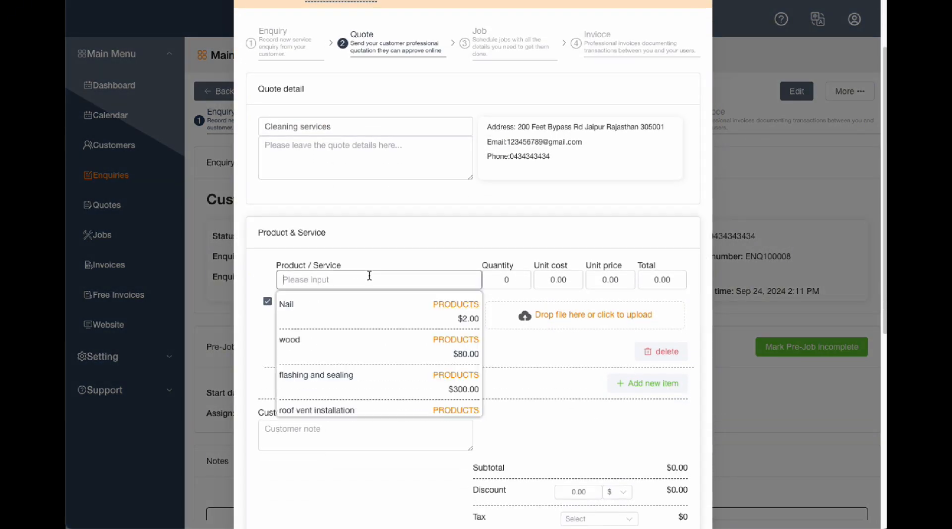
{"action": "scroll", "coordinate": [379, 326], "scroll_direction": "down", "scroll_amount": 6}
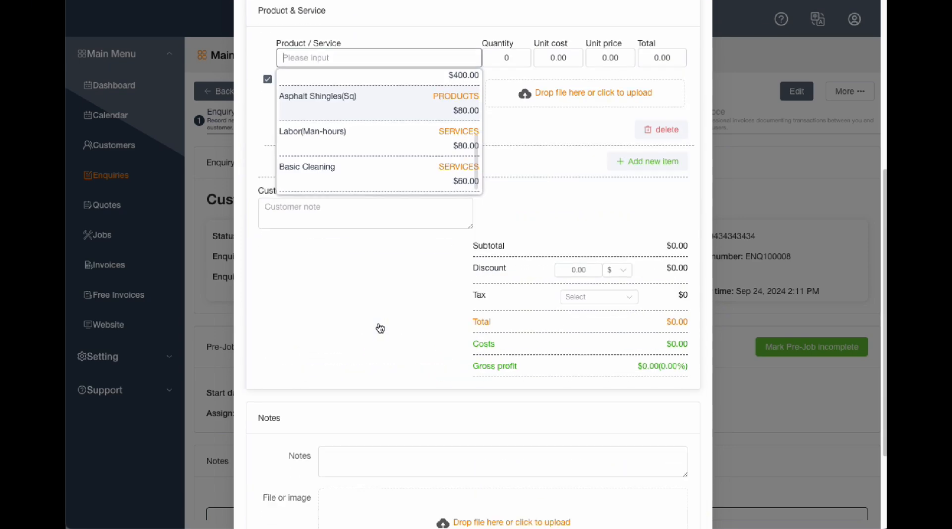
{"action": "left_click", "coordinate": [432, 250]}
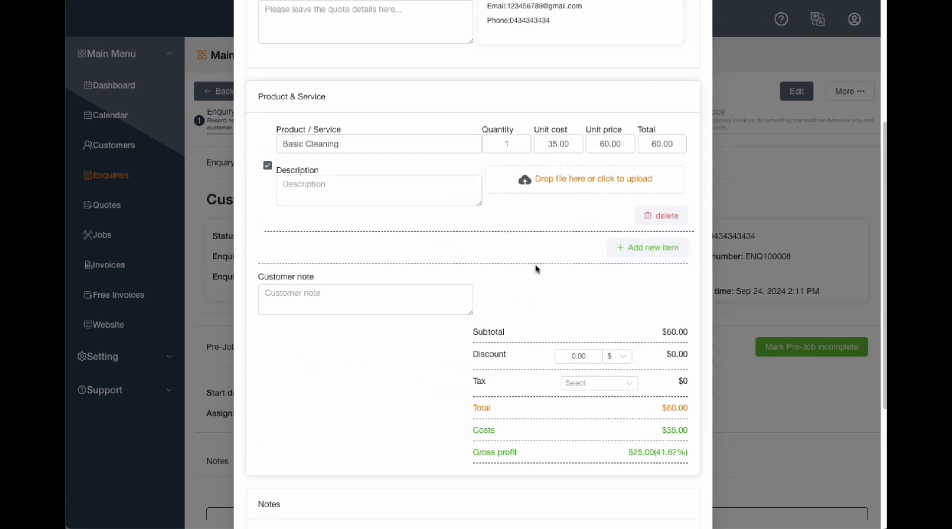
Step: Add a second quote item, Carpet Cleaning, with quantity 2, unit cost 30.00 and unit price 80.00
{"action": "scroll", "coordinate": [535, 279], "scroll_direction": "up", "scroll_amount": 1}
{"action": "left_click", "coordinate": [622, 292]}
{"action": "left_click", "coordinate": [304, 301]}
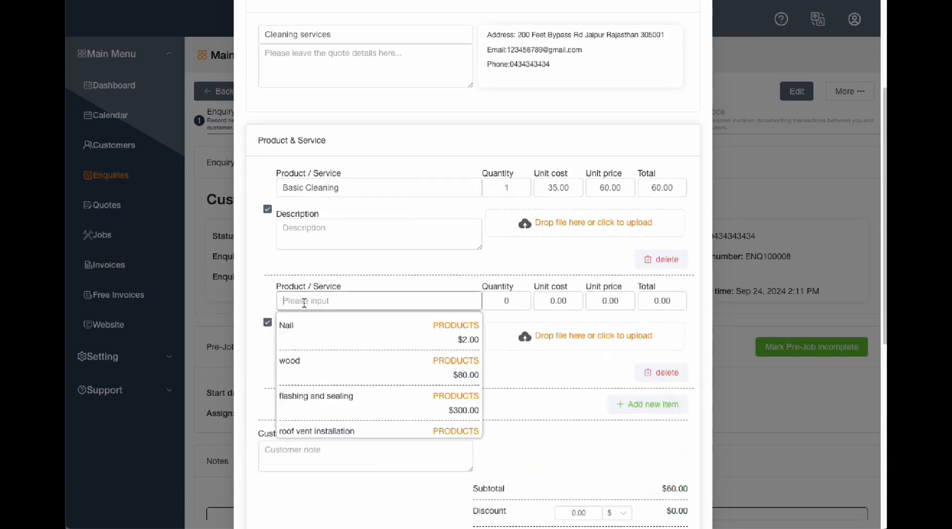
{"action": "type", "text": "Carpet Cleaning"}
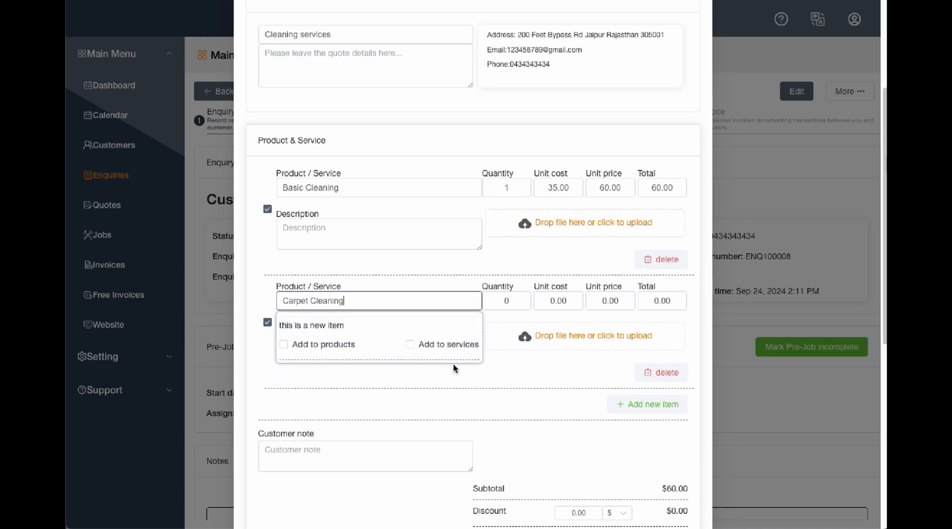
{"action": "left_click", "coordinate": [496, 300]}
{"action": "type", "text": "2"}
{"action": "left_click", "coordinate": [551, 301]}
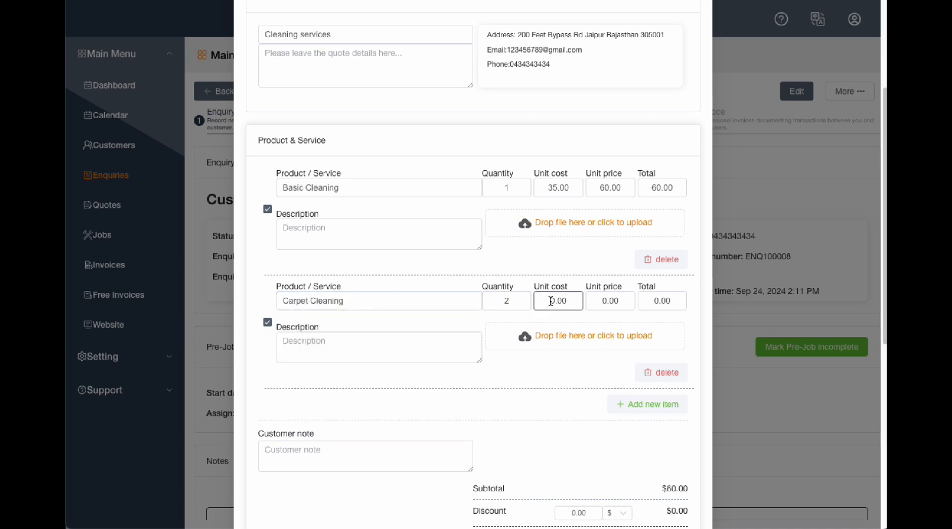
{"action": "type", "text": "3"}
{"action": "left_click", "coordinate": [617, 304]}
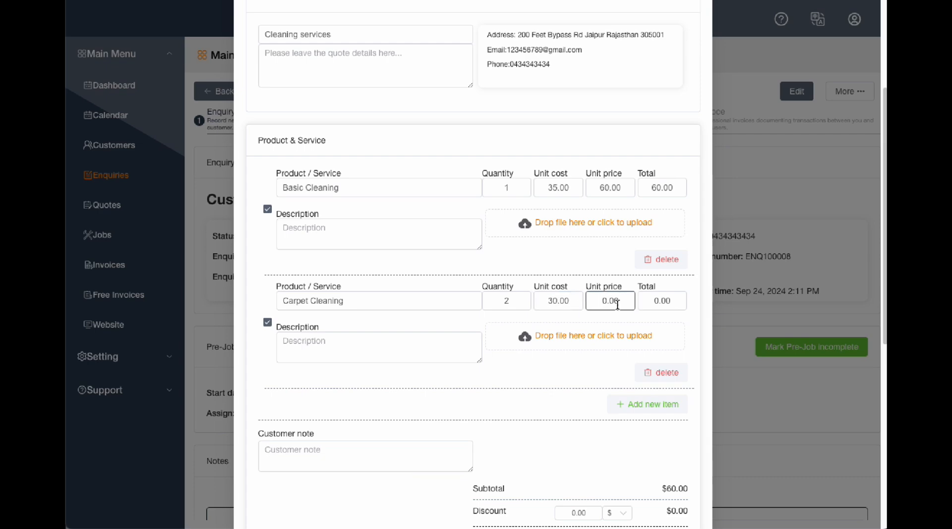
{"action": "type", "text": "8"}
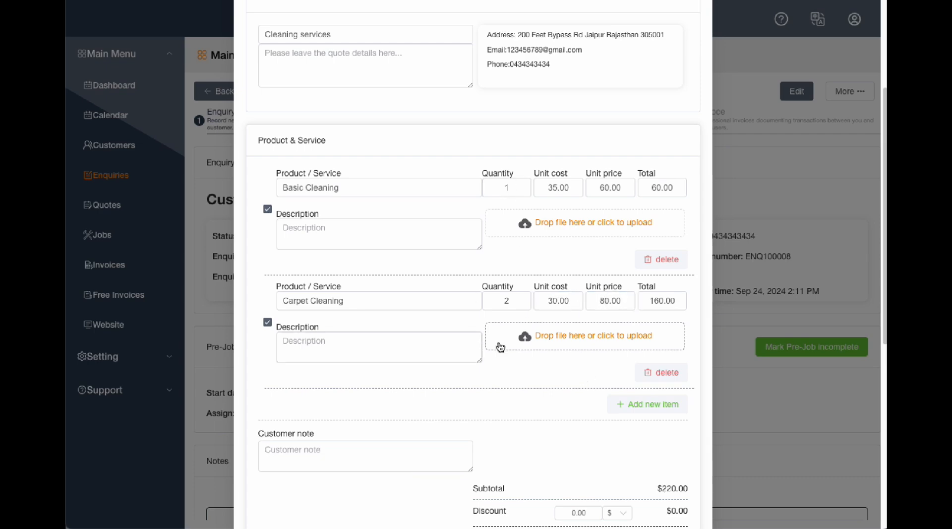
Step: Apply the GST(10%) tax to the Cleaning services quote and save the quote
{"action": "scroll", "coordinate": [548, 385], "scroll_direction": "down", "scroll_amount": 3}
{"action": "scroll", "coordinate": [518, 336], "scroll_direction": "down", "scroll_amount": 2}
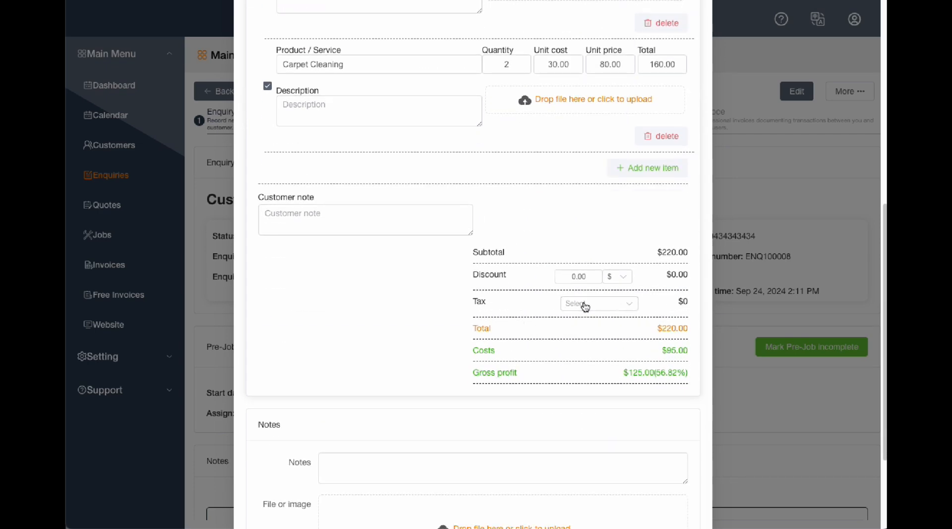
{"action": "left_click", "coordinate": [585, 304]}
{"action": "left_click", "coordinate": [592, 332]}
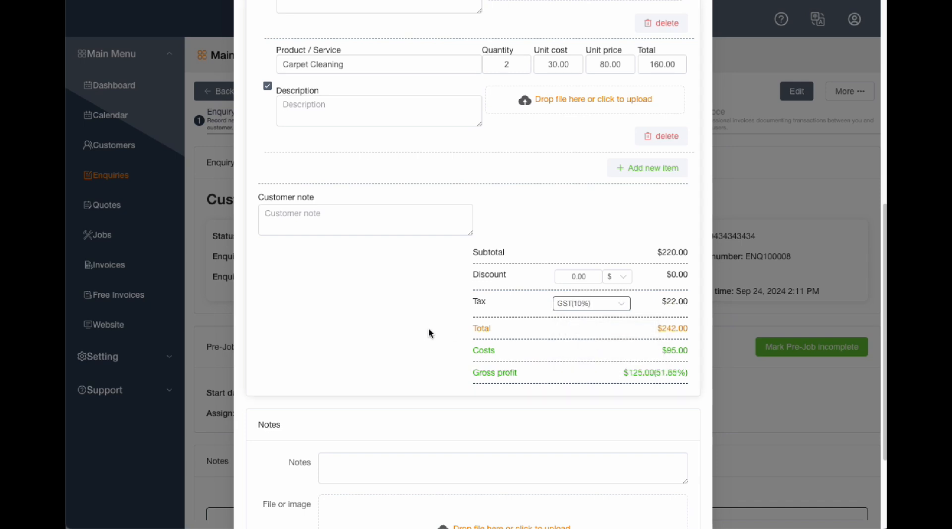
{"action": "scroll", "coordinate": [429, 332], "scroll_direction": "down", "scroll_amount": 3}
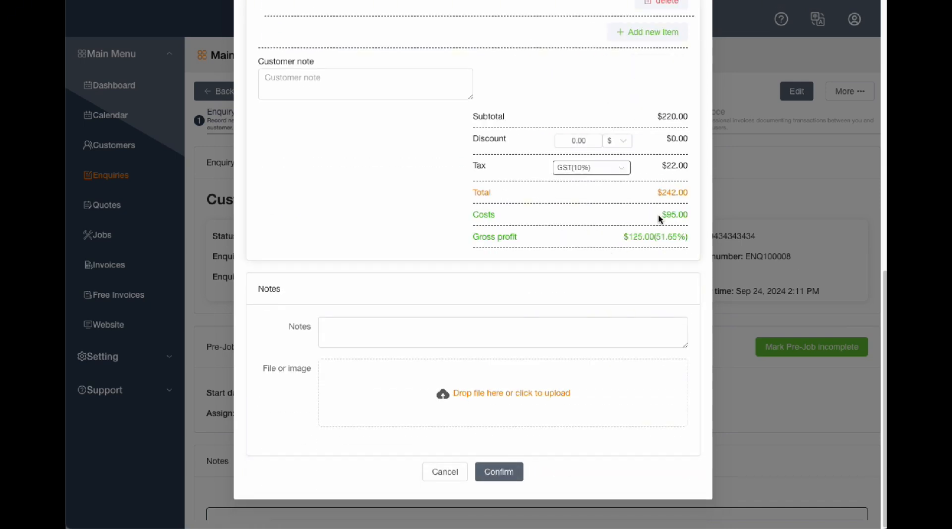
{"action": "left_click", "coordinate": [512, 475]}
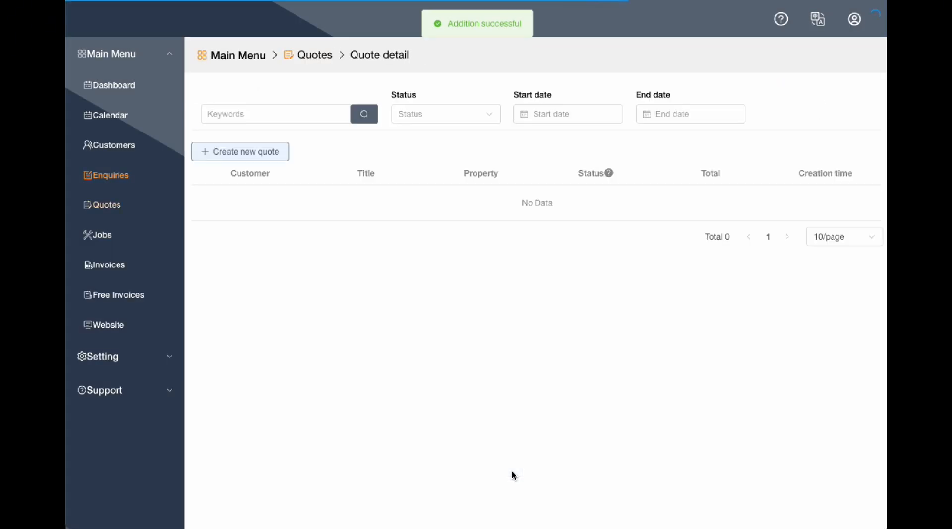
Step: Email the Cleaning services quote to the customer with its PDF attached, previewing the PDF before sending
{"action": "scroll", "coordinate": [567, 255], "scroll_direction": "down", "scroll_amount": 6}
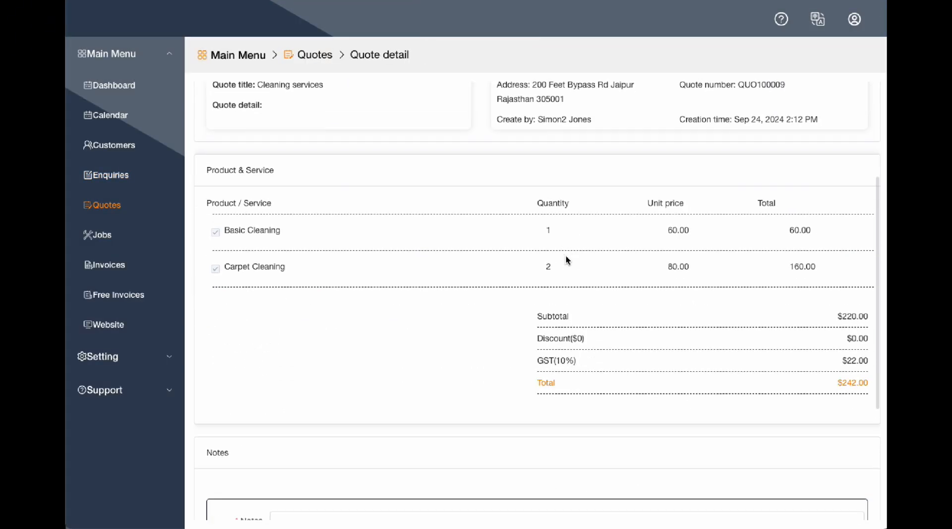
{"action": "scroll", "coordinate": [567, 255], "scroll_direction": "up", "scroll_amount": 6}
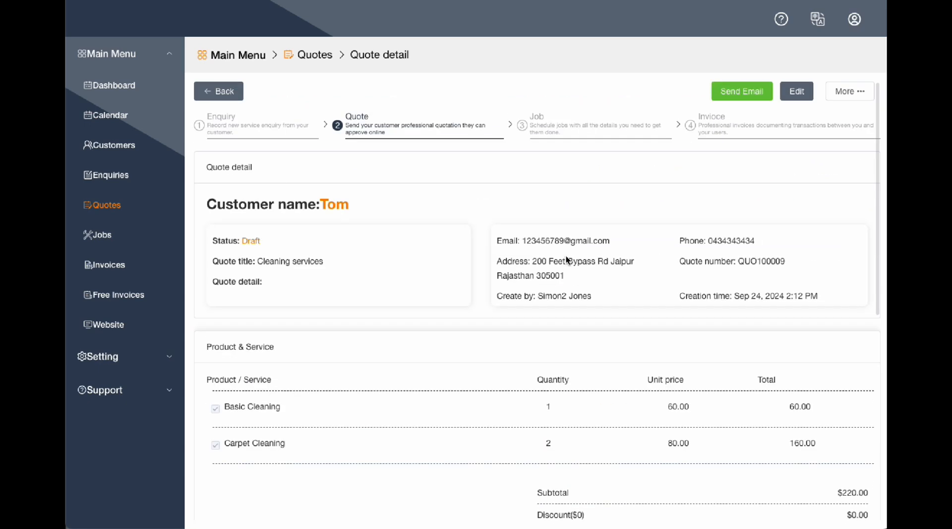
{"action": "left_click", "coordinate": [763, 95]}
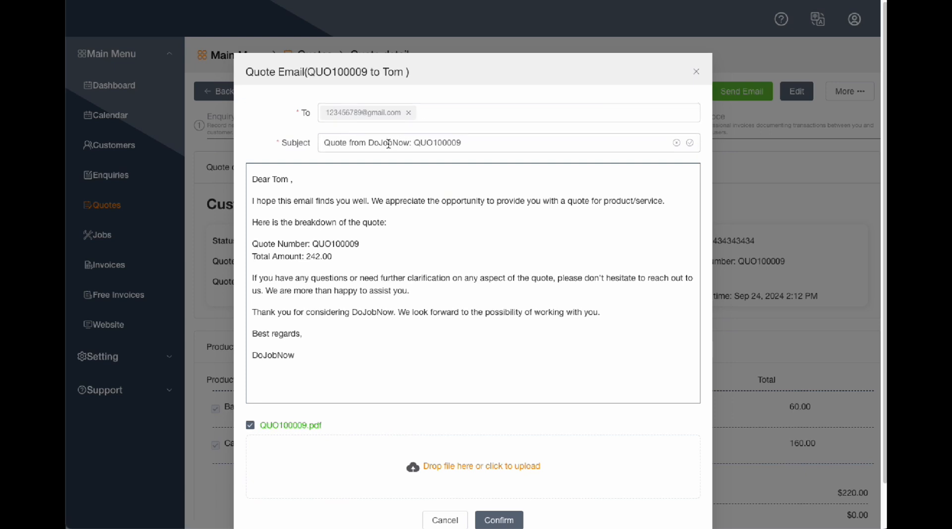
{"action": "scroll", "coordinate": [405, 270], "scroll_direction": "down", "scroll_amount": 1}
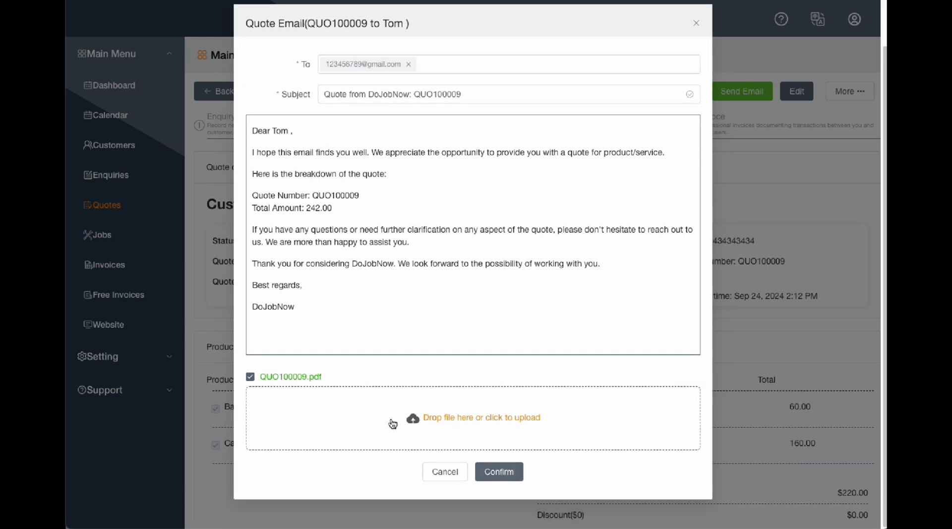
{"action": "left_click", "coordinate": [314, 377]}
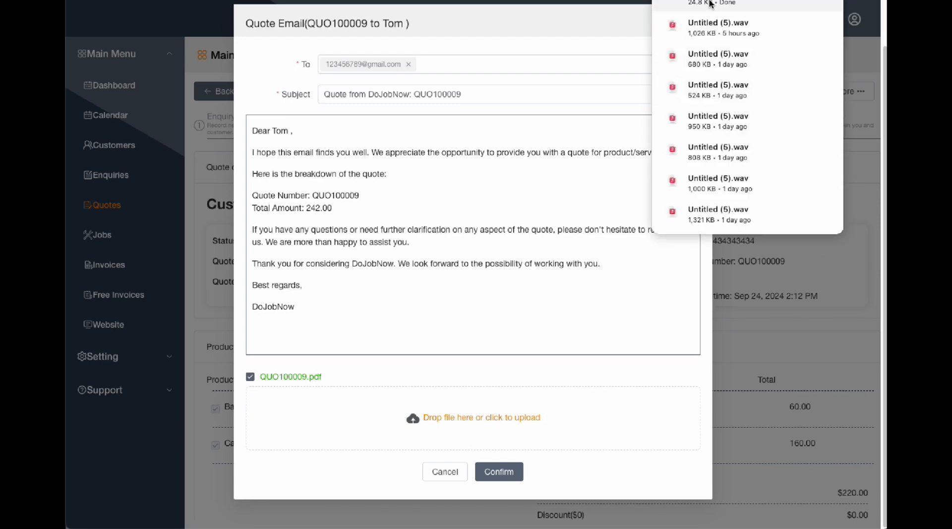
{"action": "scroll", "coordinate": [453, 231], "scroll_direction": "down", "scroll_amount": 2}
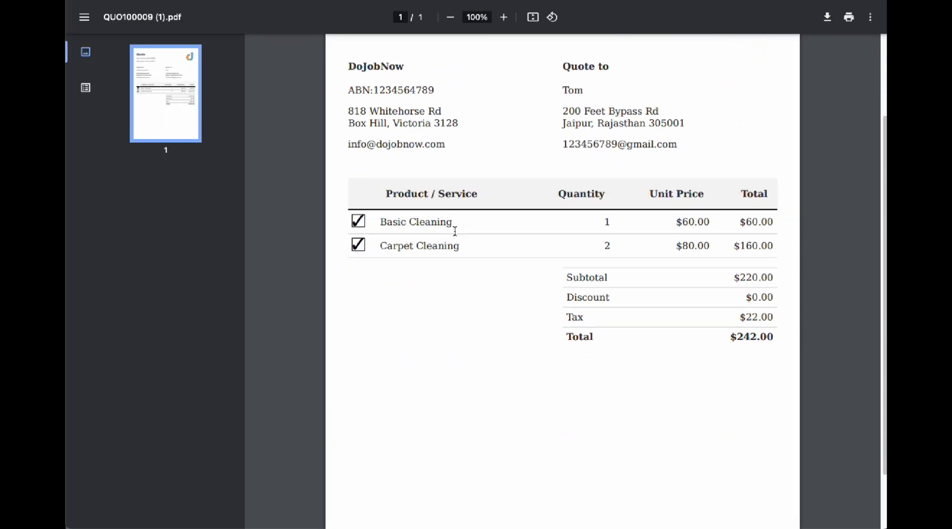
{"action": "scroll", "coordinate": [707, 292], "scroll_direction": "up", "scroll_amount": 2}
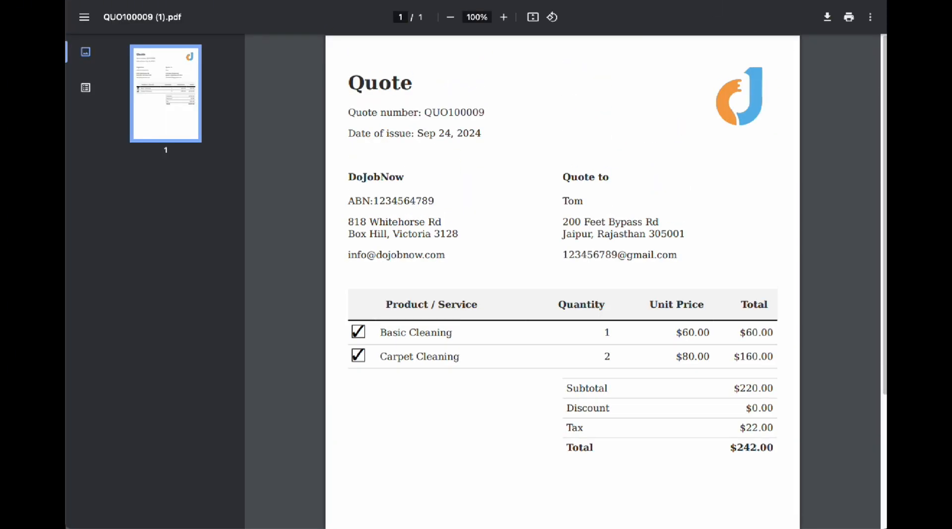
{"action": "key", "text": "ctrl+w"}
{"action": "left_click", "coordinate": [497, 471]}
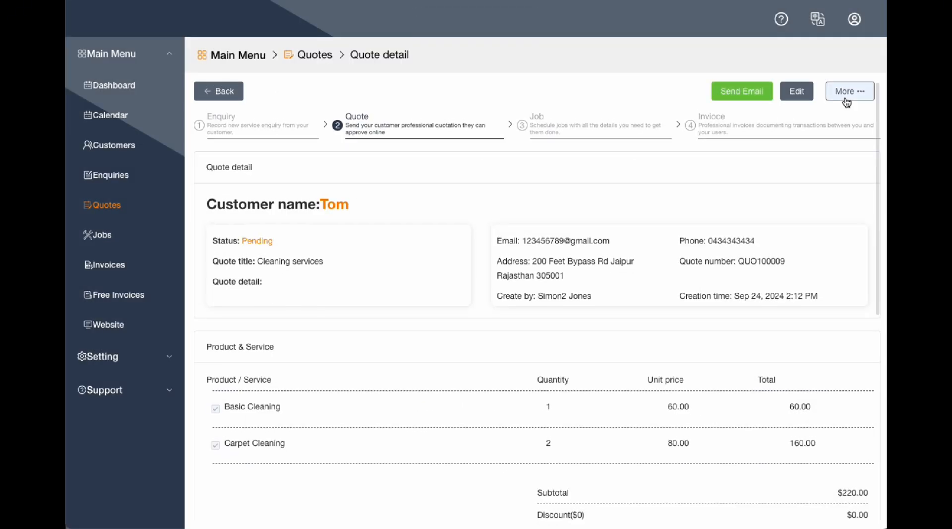
Step: Sign the quote with a freehand signature, save it and check it on the quote detail page
{"action": "left_click", "coordinate": [847, 92]}
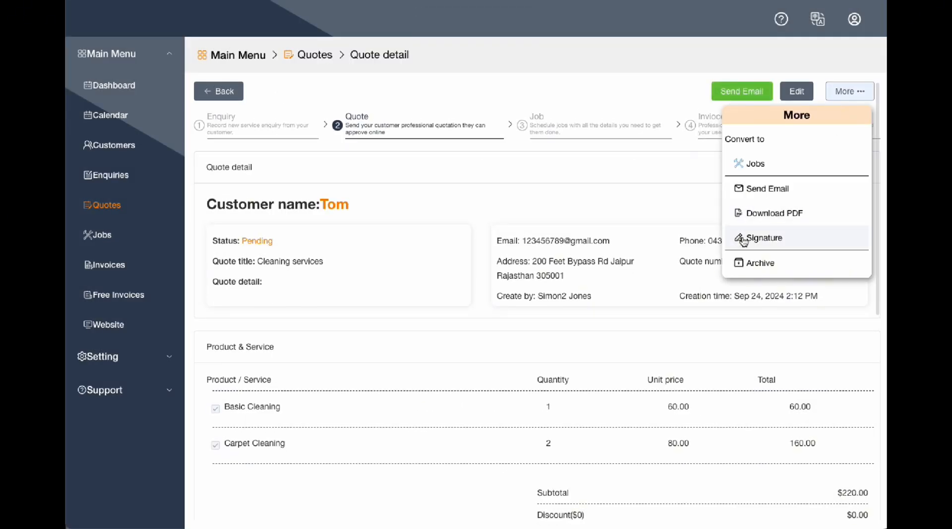
{"action": "left_click", "coordinate": [743, 239]}
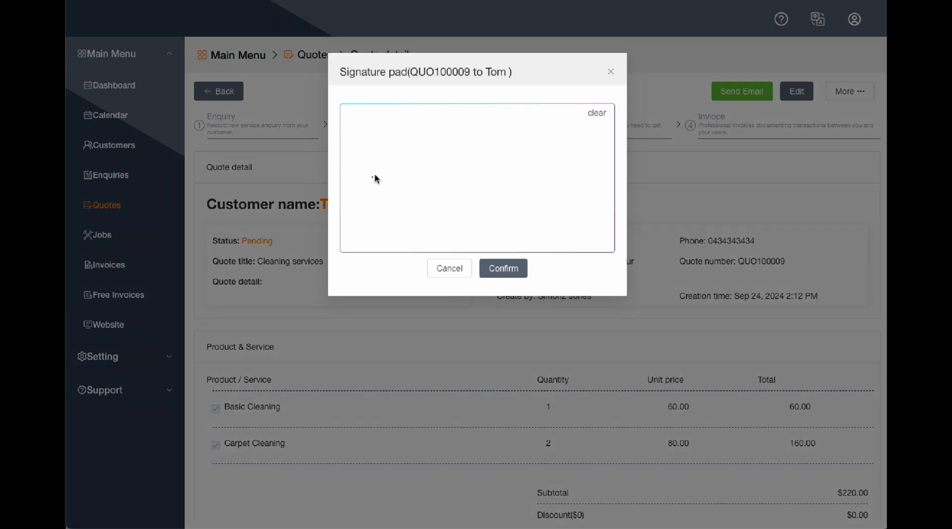
{"action": "mouse_move", "coordinate": [375, 176]}
{"action": "left_mouse_down"}
{"action": "mouse_move", "coordinate": [529, 244]}
{"action": "mouse_move", "coordinate": [552, 185]}
{"action": "left_mouse_up"}
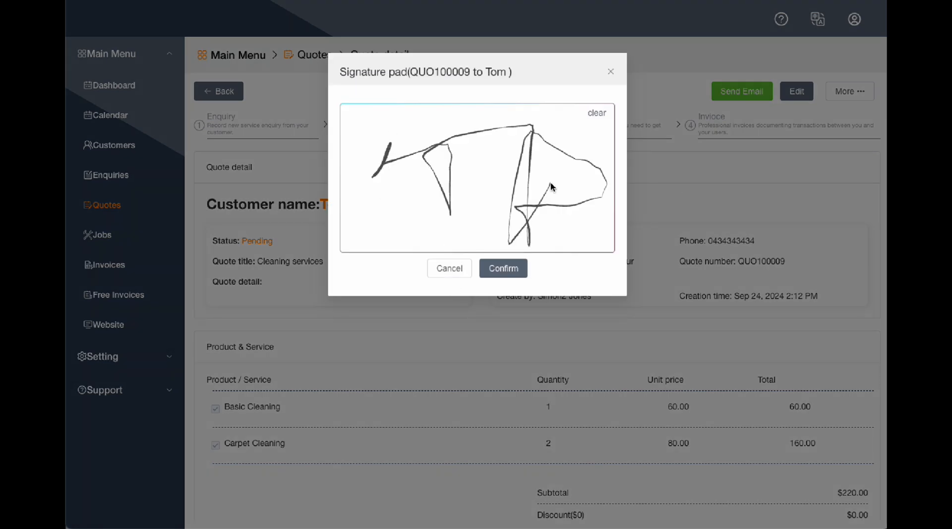
{"action": "left_click", "coordinate": [504, 269]}
{"action": "scroll", "coordinate": [525, 282], "scroll_direction": "down", "scroll_amount": 4}
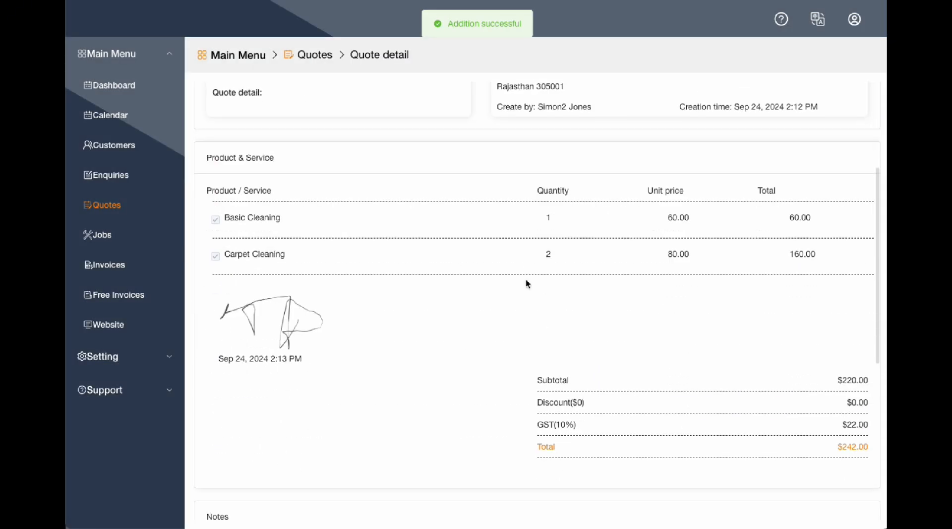
{"action": "scroll", "coordinate": [711, 160], "scroll_direction": "up", "scroll_amount": 4}
{"action": "scroll", "coordinate": [711, 159], "scroll_direction": "down", "scroll_amount": 1}
{"action": "scroll", "coordinate": [710, 157], "scroll_direction": "up", "scroll_amount": 1}
Step: Convert the signed quote to a one-time, all-day job dated Sep 24, 2024, keeping both cleaning items and the linked signature note
{"action": "left_click", "coordinate": [849, 92]}
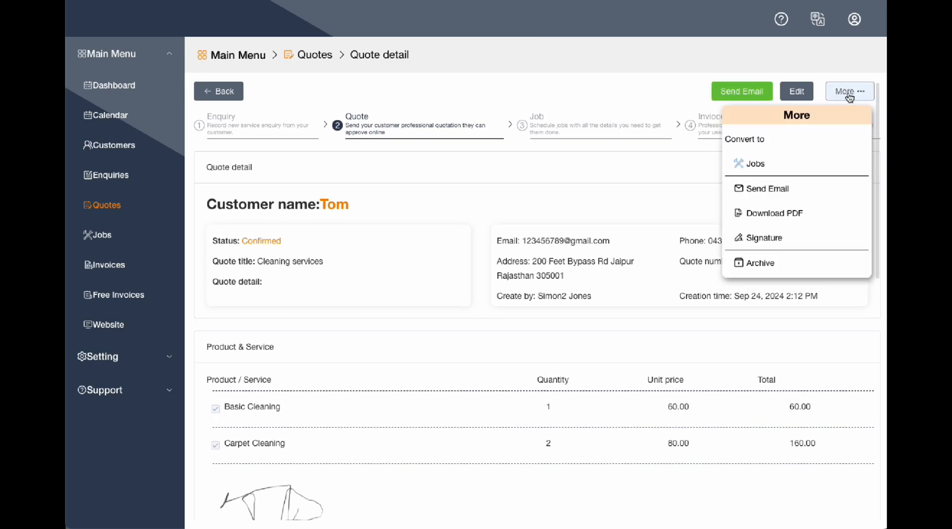
{"action": "left_click", "coordinate": [779, 164]}
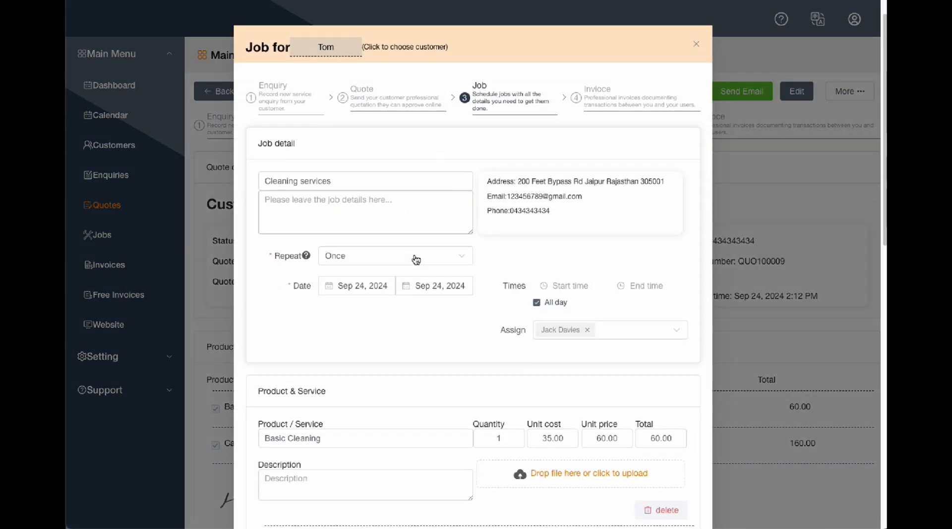
{"action": "scroll", "coordinate": [424, 256], "scroll_direction": "down", "scroll_amount": 5}
{"action": "scroll", "coordinate": [426, 255], "scroll_direction": "down", "scroll_amount": 10}
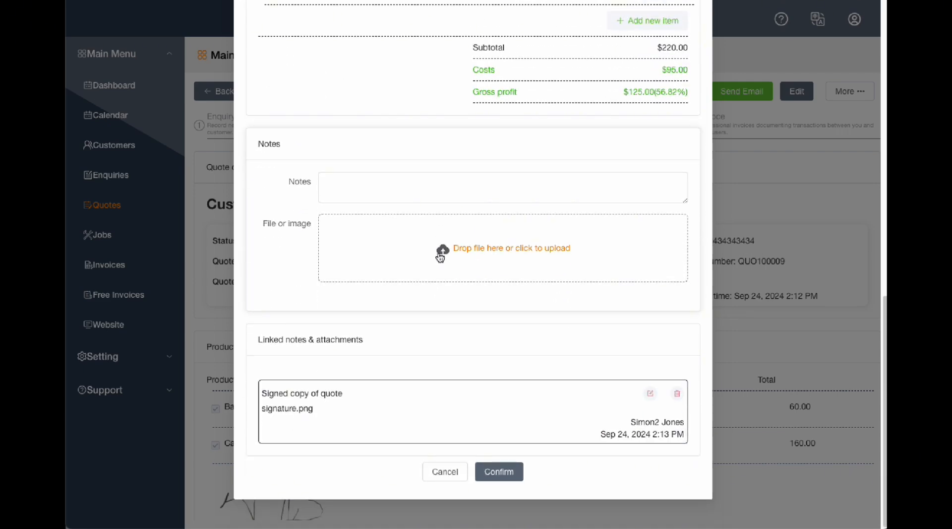
{"action": "scroll", "coordinate": [506, 457], "scroll_direction": "up", "scroll_amount": 9}
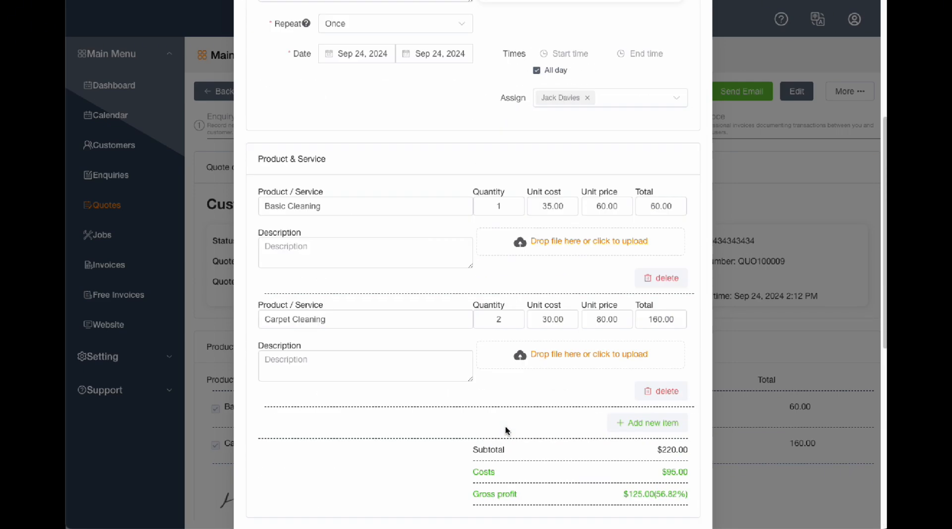
{"action": "scroll", "coordinate": [507, 430], "scroll_direction": "down", "scroll_amount": 9}
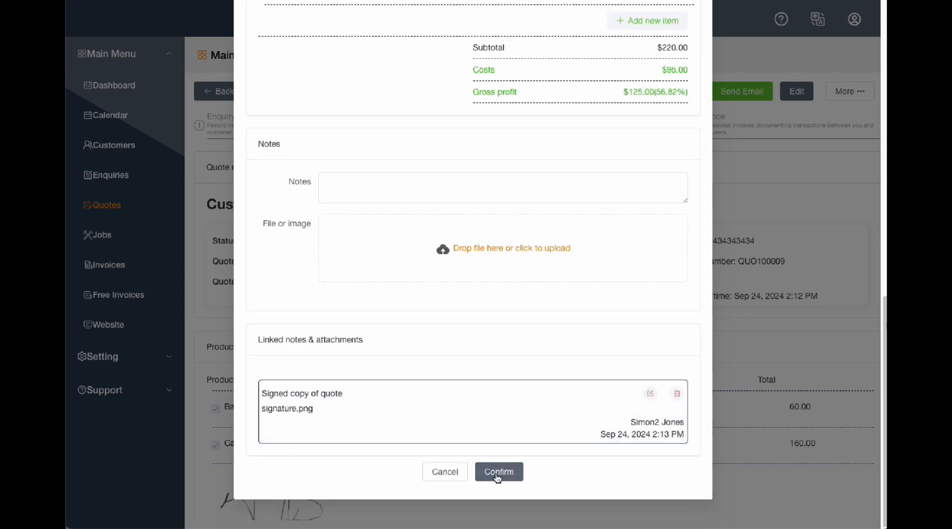
{"action": "left_click", "coordinate": [498, 472]}
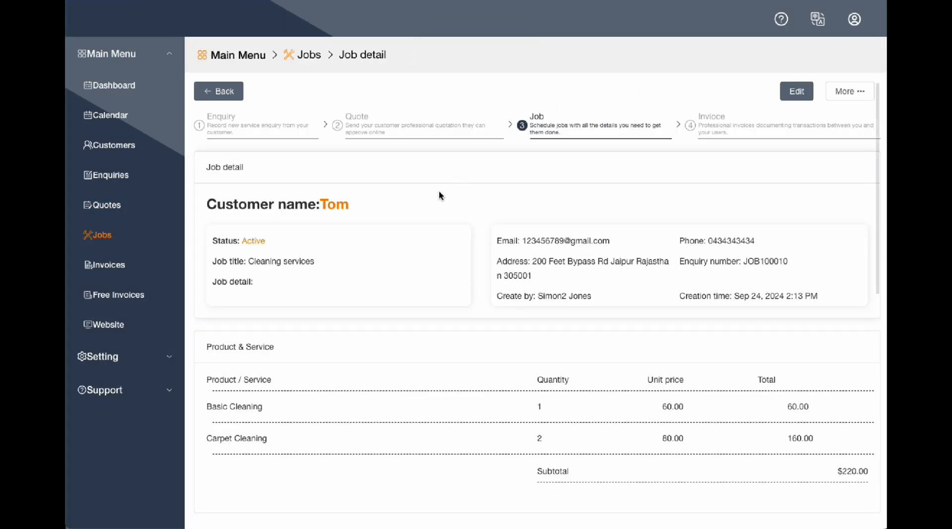
Step: Mark the job's Sep 24, 2024 appointment as complete and check that appointment in the calendar
{"action": "scroll", "coordinate": [365, 271], "scroll_direction": "down", "scroll_amount": 7}
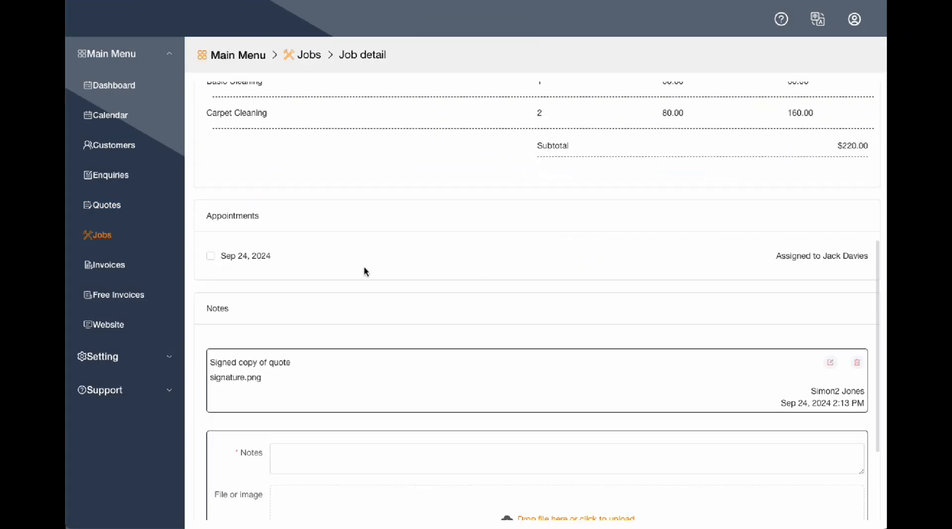
{"action": "left_click", "coordinate": [266, 258]}
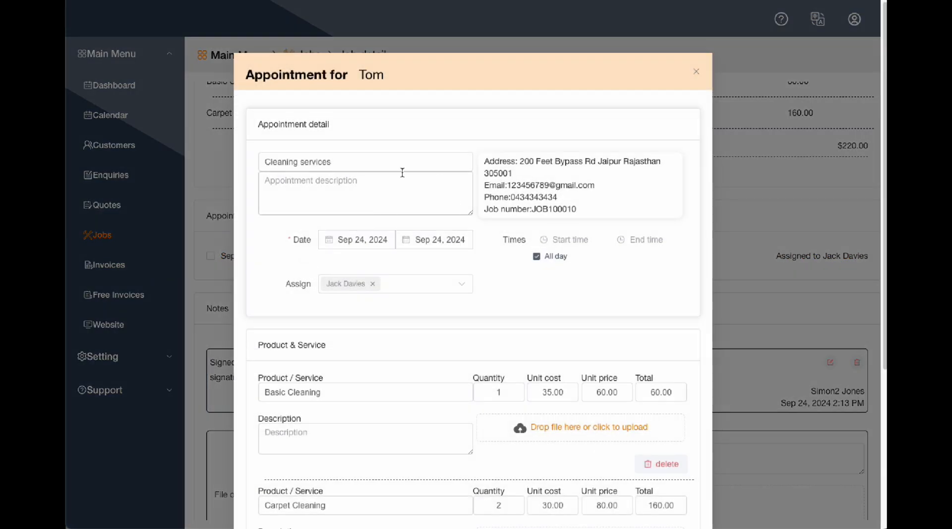
{"action": "scroll", "coordinate": [467, 326], "scroll_direction": "down", "scroll_amount": 3}
{"action": "scroll", "coordinate": [516, 382], "scroll_direction": "down", "scroll_amount": 1}
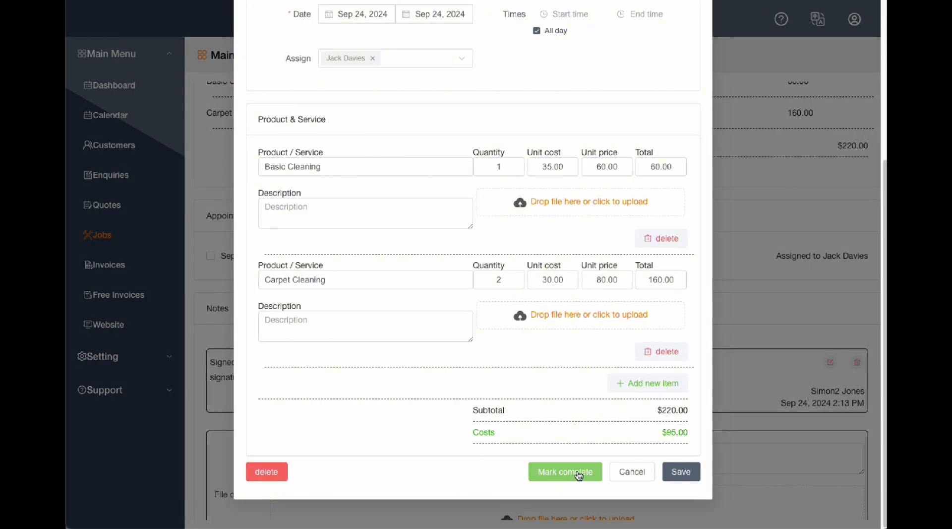
{"action": "left_click", "coordinate": [578, 475]}
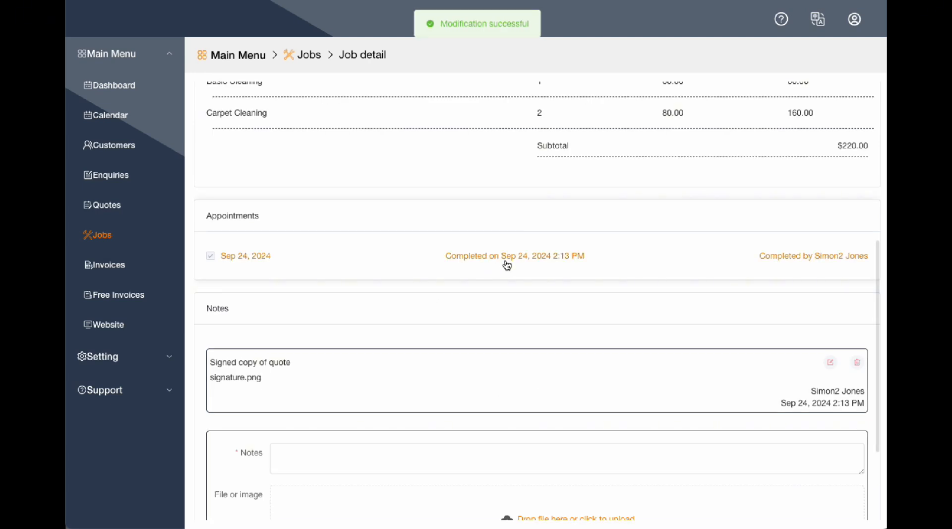
{"action": "left_click", "coordinate": [106, 115]}
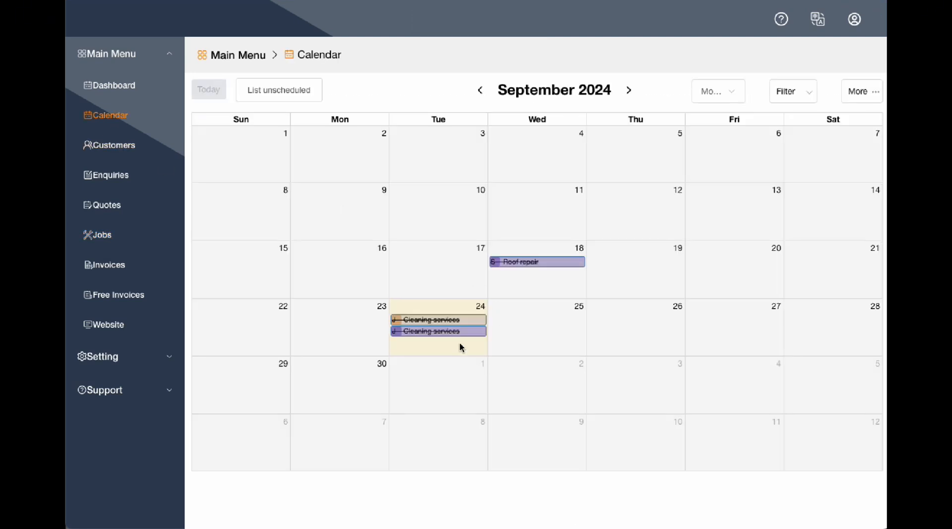
{"action": "left_click", "coordinate": [452, 333]}
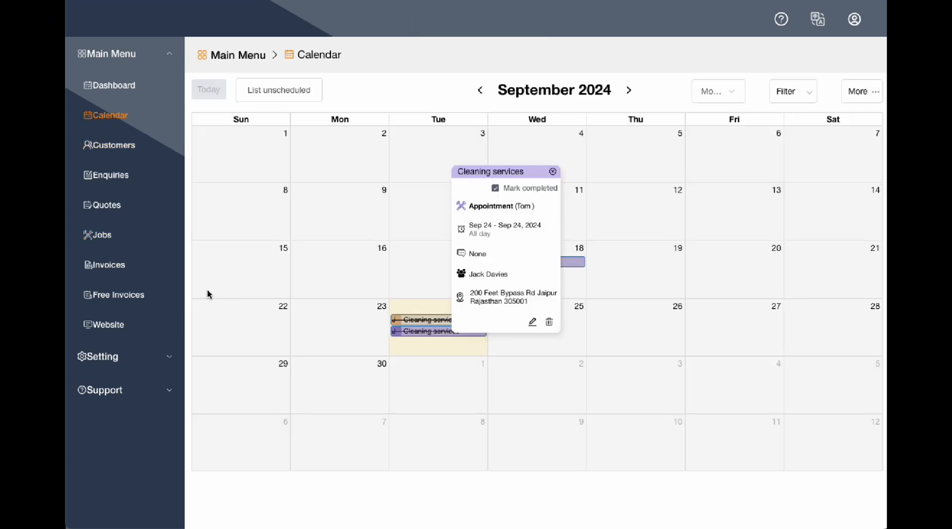
Step: Reopen the Cleaning services job and start generating an invoice for its completed visit
{"action": "left_click", "coordinate": [102, 235]}
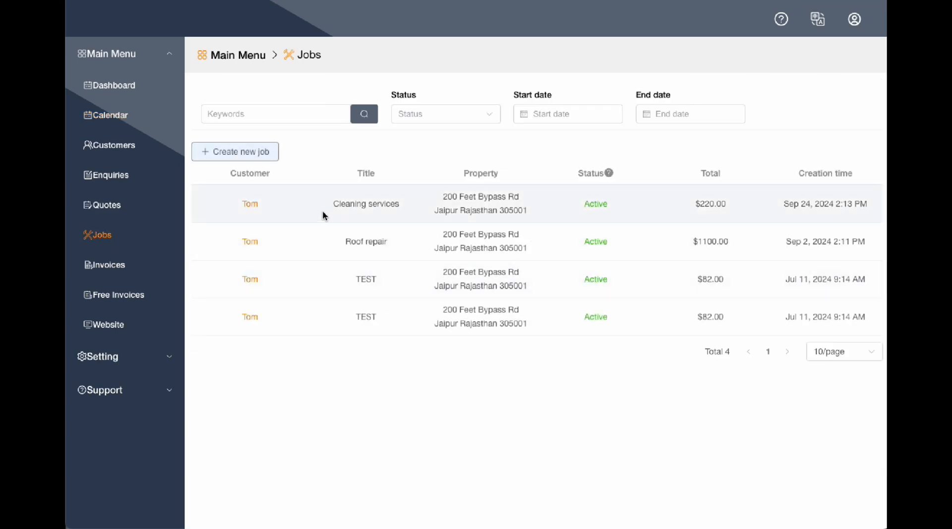
{"action": "left_click", "coordinate": [323, 215]}
{"action": "left_click", "coordinate": [848, 92]}
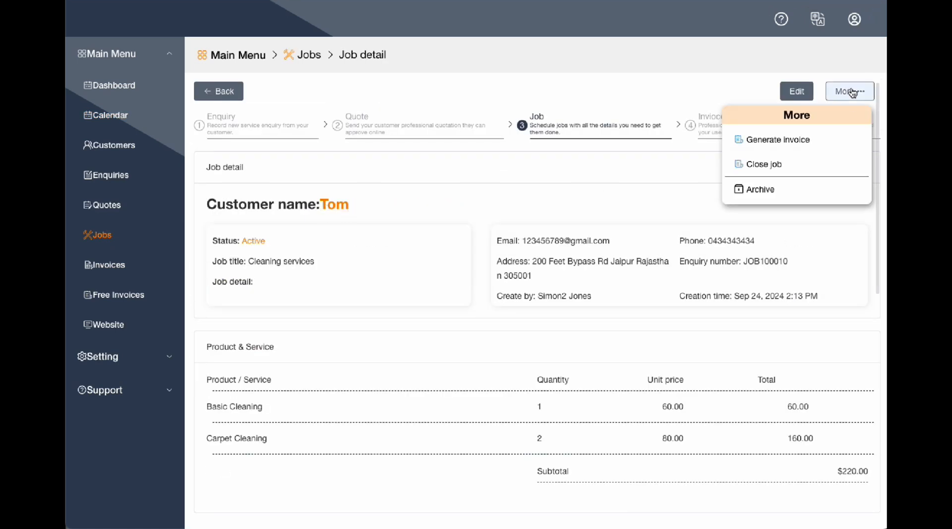
{"action": "left_click", "coordinate": [776, 149]}
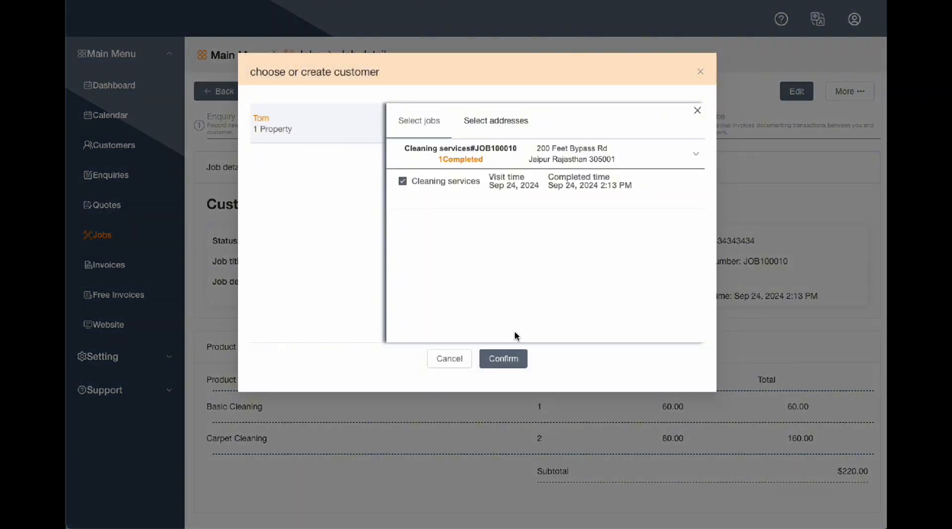
{"action": "left_click", "coordinate": [502, 358]}
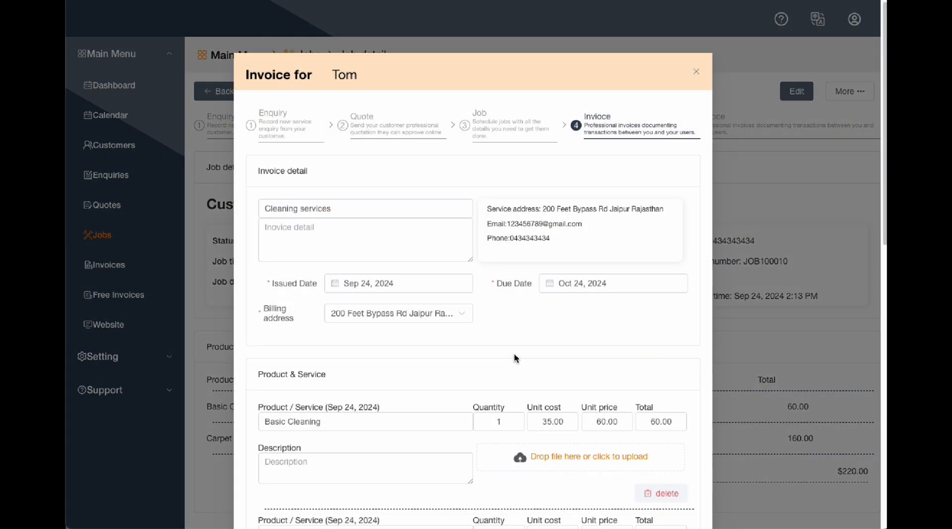
Step: Review the Cleaning services invoice form and set its due date to Sep 30, 2024
{"action": "scroll", "coordinate": [514, 358], "scroll_direction": "down", "scroll_amount": 12}
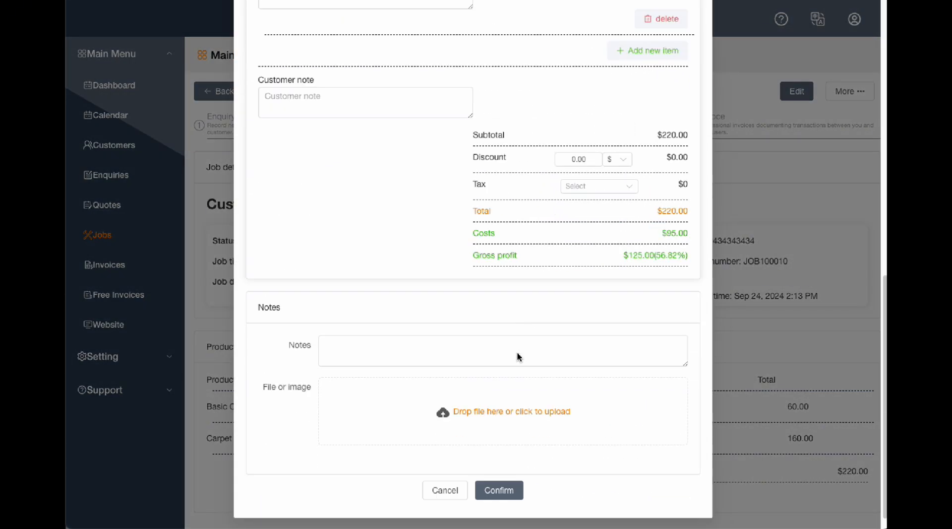
{"action": "scroll", "coordinate": [503, 282], "scroll_direction": "up", "scroll_amount": 8}
{"action": "scroll", "coordinate": [409, 195], "scroll_direction": "up", "scroll_amount": 2}
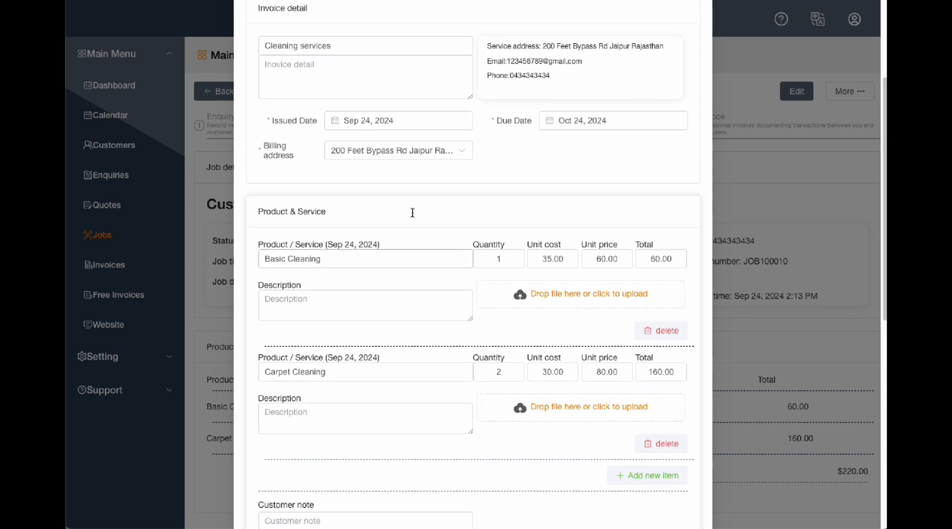
{"action": "left_click", "coordinate": [409, 170]}
{"action": "left_click", "coordinate": [588, 170]}
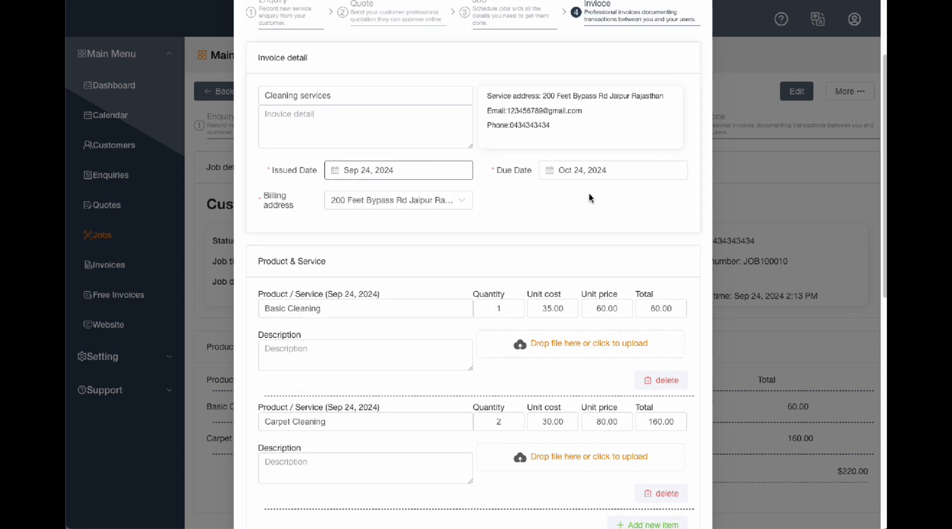
{"action": "left_click", "coordinate": [562, 257]}
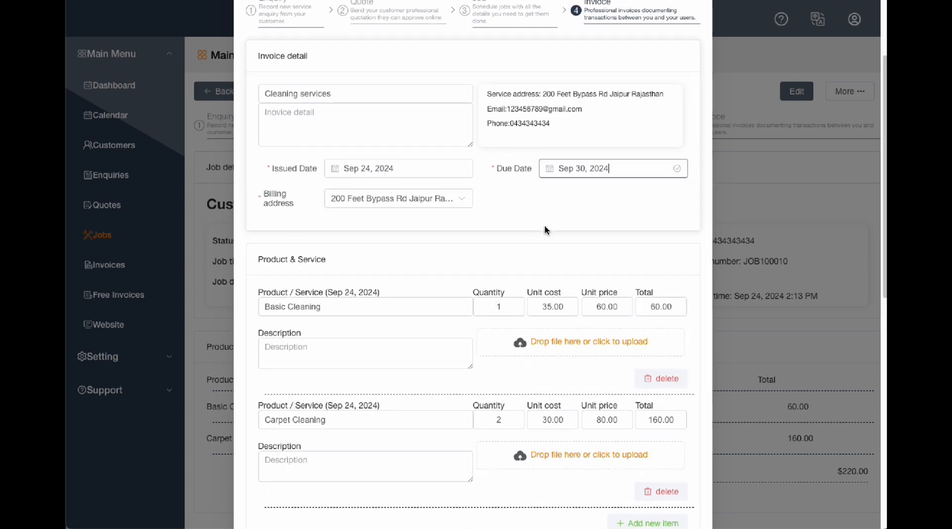
Step: Apply the 10% GST to the invoice, save it and review its detail page
{"action": "scroll", "coordinate": [544, 225], "scroll_direction": "down", "scroll_amount": 5}
{"action": "scroll", "coordinate": [546, 232], "scroll_direction": "up", "scroll_amount": 5}
{"action": "scroll", "coordinate": [546, 231], "scroll_direction": "down", "scroll_amount": 10}
{"action": "left_click", "coordinate": [512, 467]}
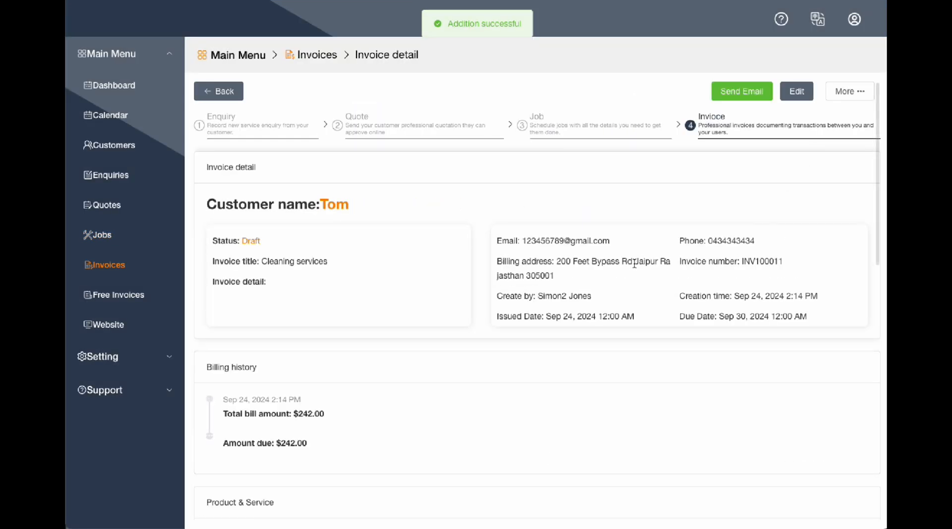
{"action": "scroll", "coordinate": [365, 404], "scroll_direction": "down", "scroll_amount": 10}
{"action": "scroll", "coordinate": [512, 338], "scroll_direction": "up", "scroll_amount": 10}
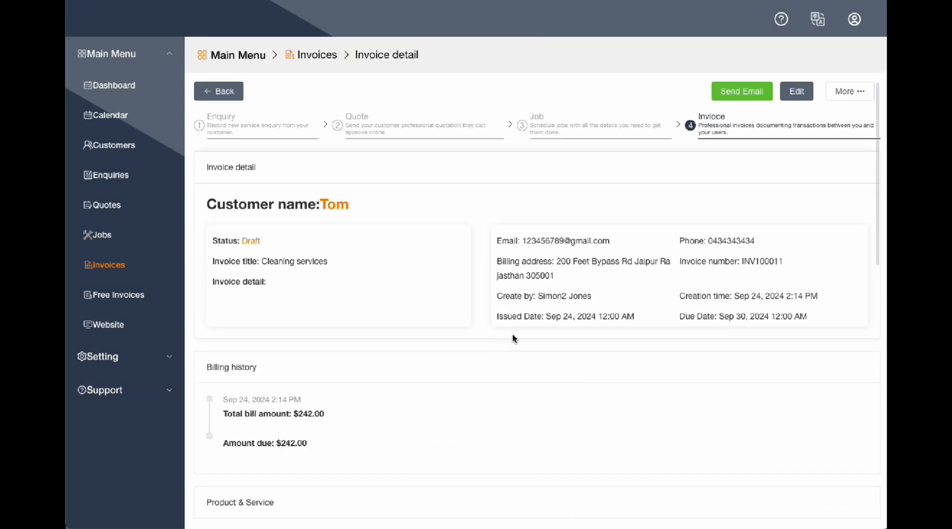
Step: Email the invoice to the customer with the default subject and message and only the invoice PDF attached
{"action": "left_click", "coordinate": [848, 92]}
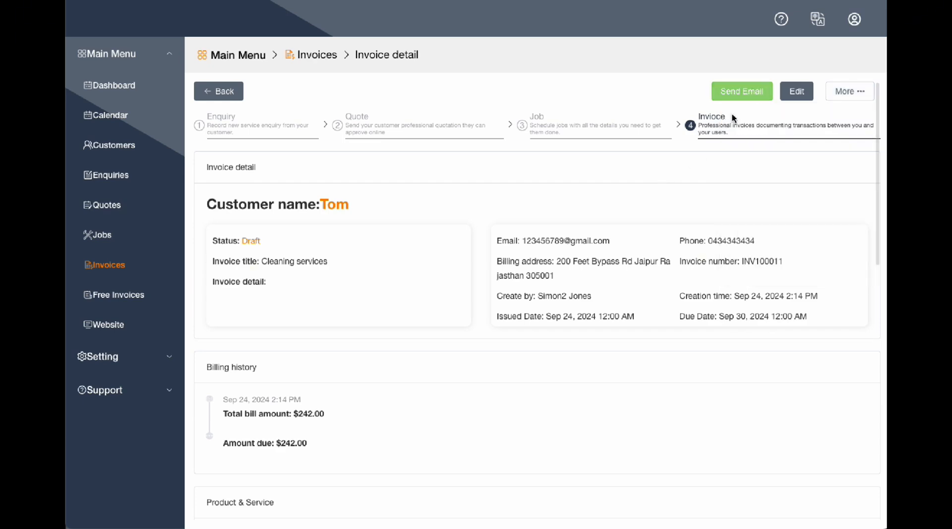
{"action": "left_click", "coordinate": [740, 92]}
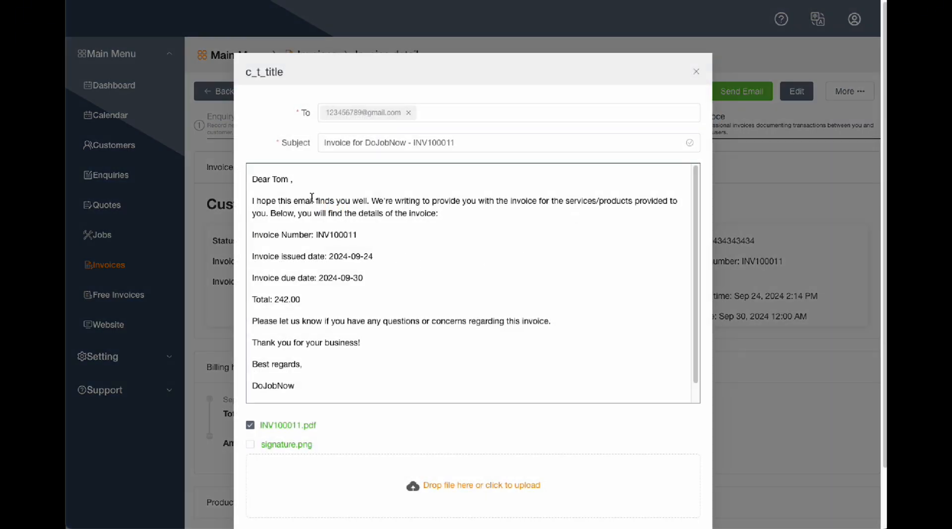
{"action": "scroll", "coordinate": [329, 242], "scroll_direction": "down", "scroll_amount": 1}
{"action": "scroll", "coordinate": [342, 340], "scroll_direction": "down", "scroll_amount": 2}
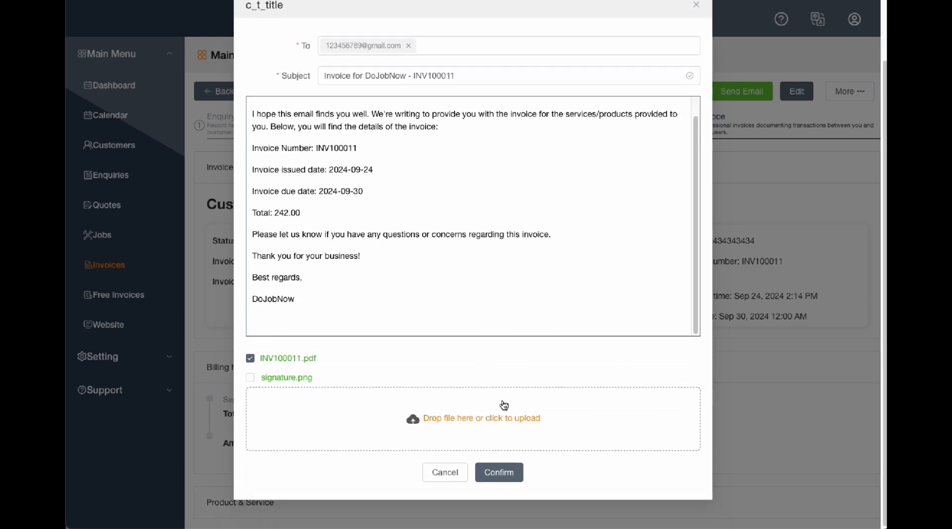
{"action": "left_click", "coordinate": [494, 477]}
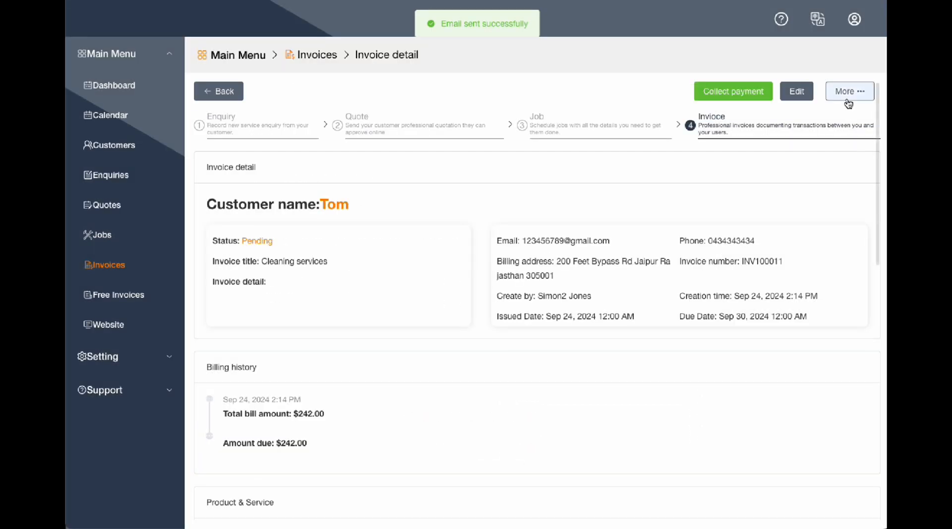
Step: Open the printable PDF of the invoice, check its details and payment section, and close it
{"action": "left_click", "coordinate": [852, 91]}
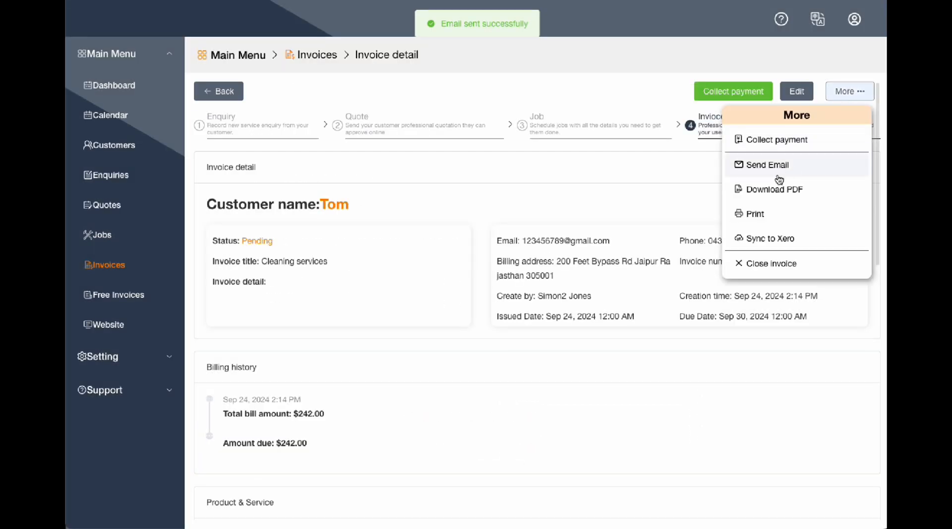
{"action": "left_click", "coordinate": [771, 225]}
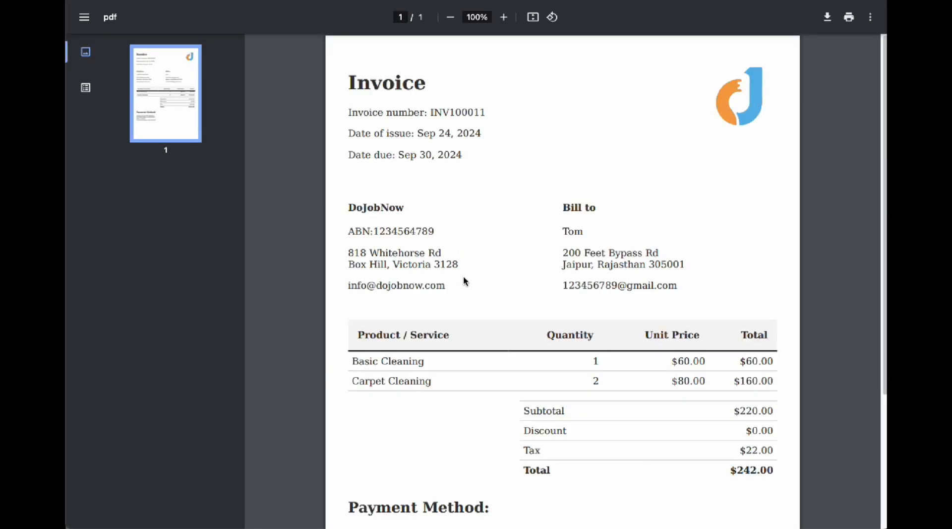
{"action": "scroll", "coordinate": [522, 281], "scroll_direction": "down", "scroll_amount": 3}
{"action": "scroll", "coordinate": [526, 280], "scroll_direction": "up", "scroll_amount": 3}
{"action": "key", "text": "super+w"}
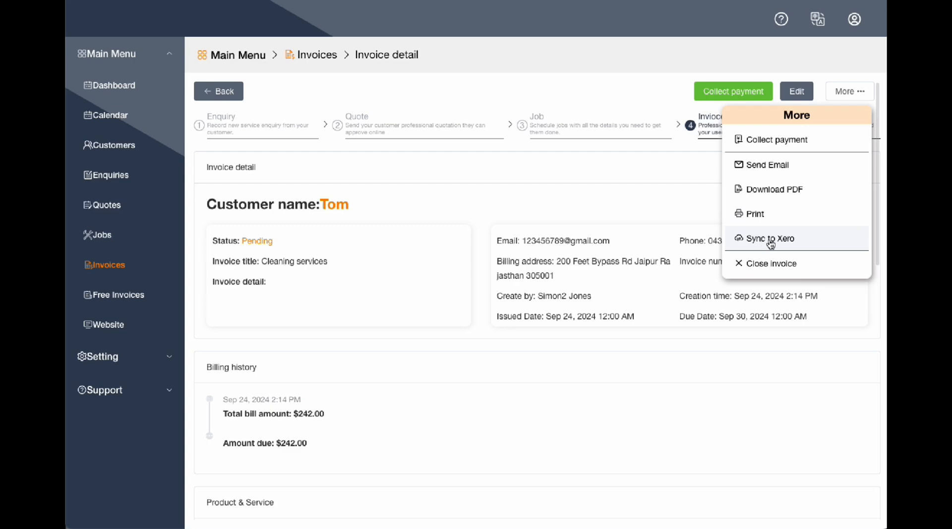
Step: Try to sync the invoice to Xero
{"action": "left_click", "coordinate": [764, 238]}
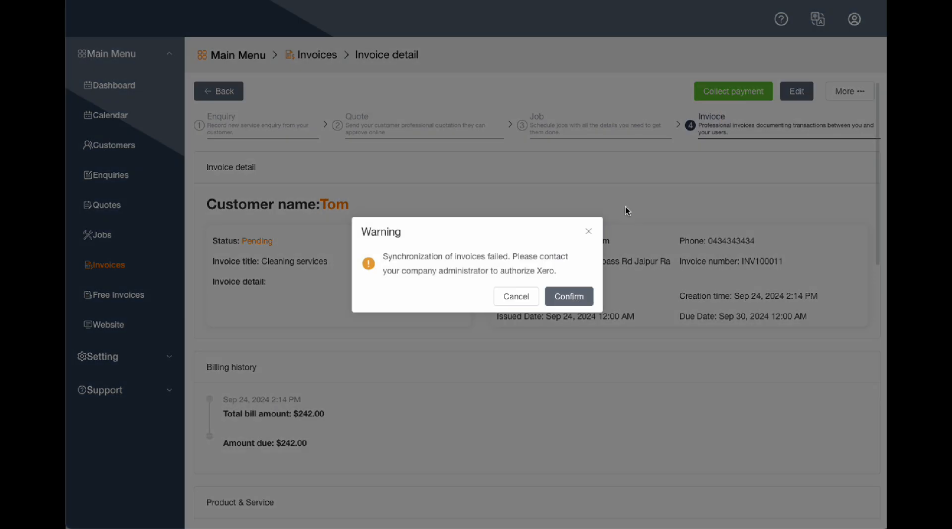
{"action": "left_click", "coordinate": [517, 300]}
Step: Record a partial cash payment of 100.00 dated Sep 24, 2024 against the invoice
{"action": "mouse_move", "coordinate": [846, 93]}
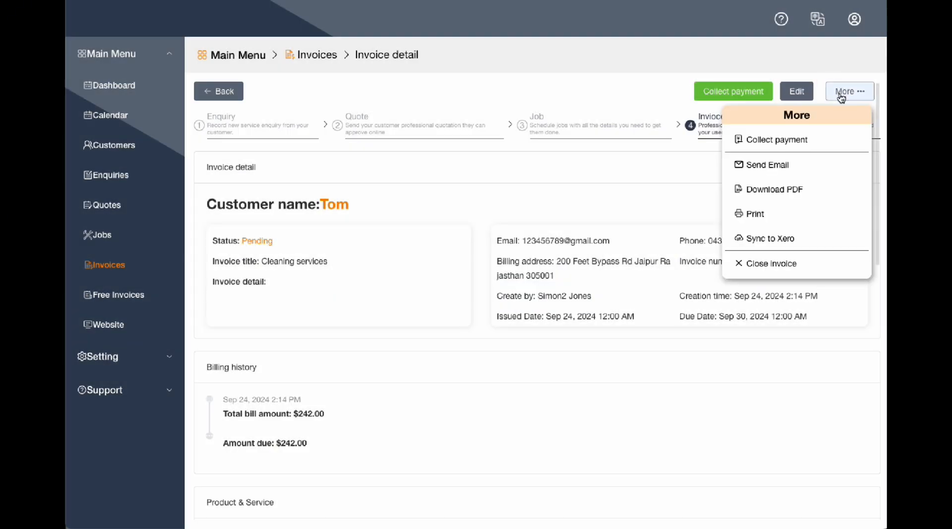
{"action": "left_click", "coordinate": [760, 139]}
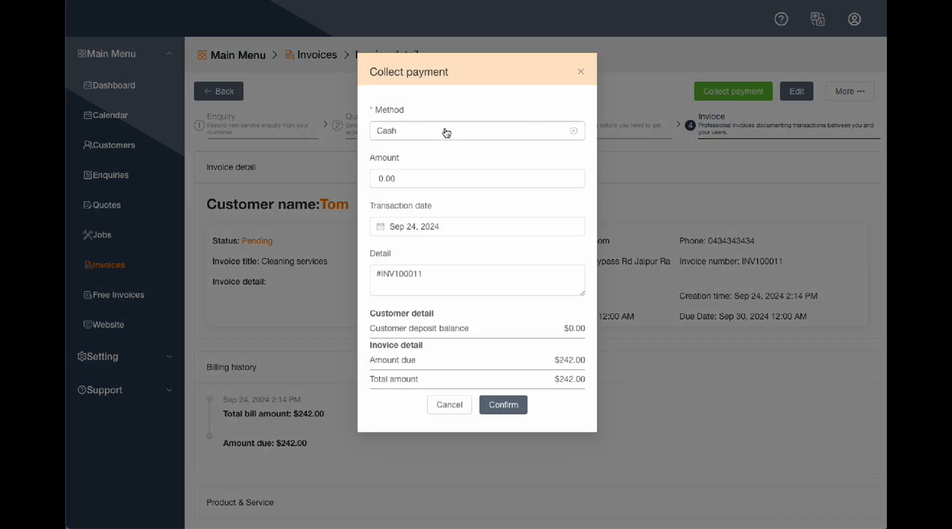
{"action": "left_click", "coordinate": [447, 131]}
{"action": "left_click", "coordinate": [397, 161]}
{"action": "left_click", "coordinate": [380, 178]}
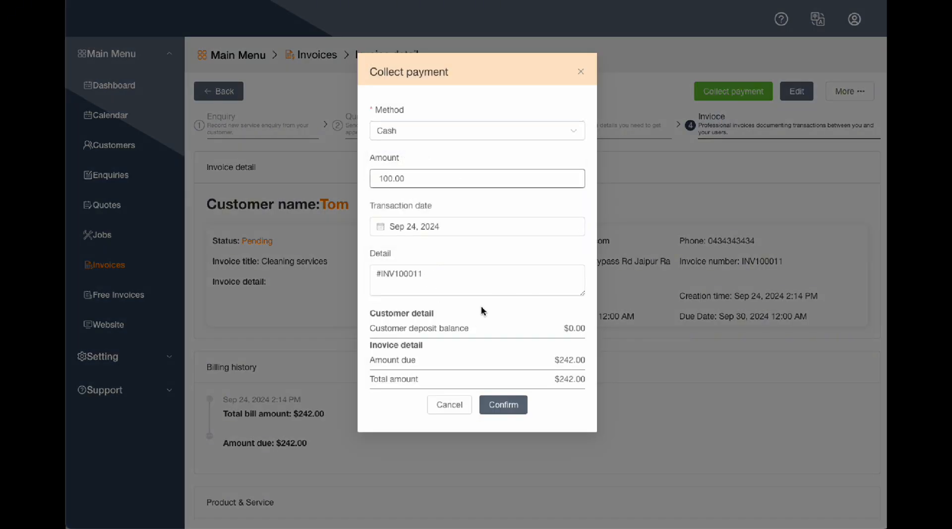
{"action": "left_click", "coordinate": [502, 404]}
Step: Check the invoice's billing history, remaining amount due, totals and notes, and return to the dashboard
{"action": "scroll", "coordinate": [304, 311], "scroll_direction": "down", "scroll_amount": 3}
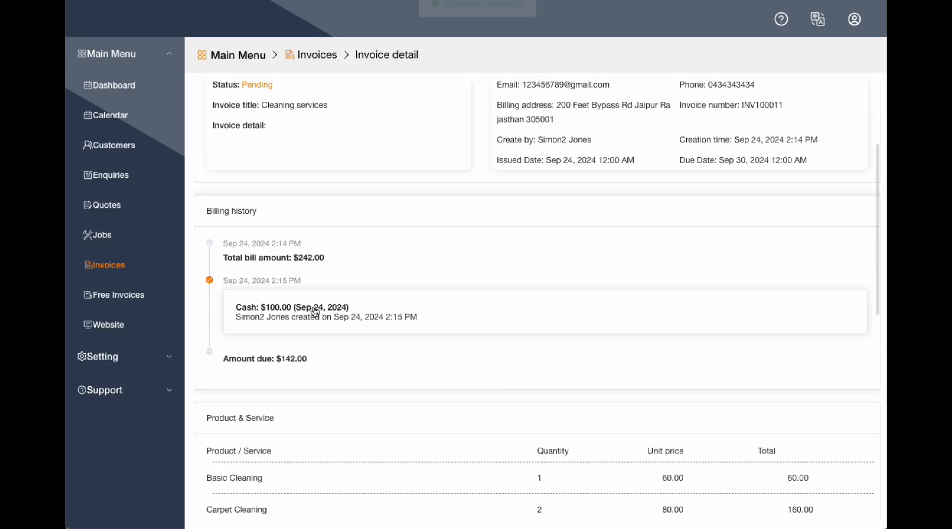
{"action": "scroll", "coordinate": [331, 307], "scroll_direction": "down", "scroll_amount": 8}
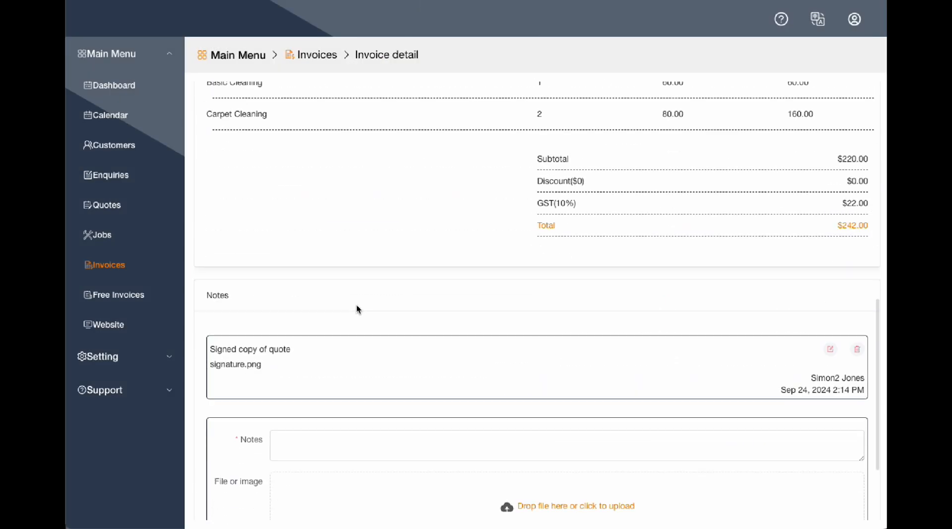
{"action": "scroll", "coordinate": [356, 303], "scroll_direction": "up", "scroll_amount": 9}
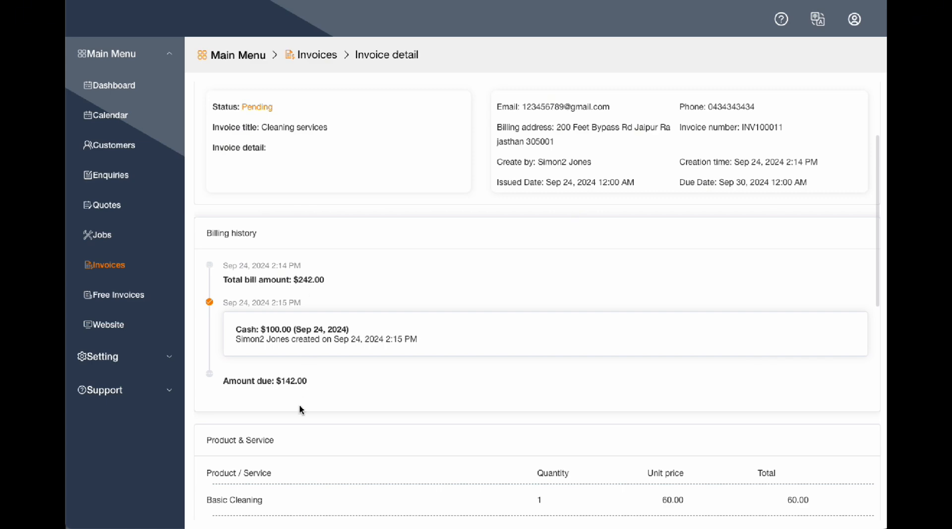
{"action": "left_click_drag", "start_coordinate": [315, 385], "coordinate": [248, 382]}
{"action": "left_click", "coordinate": [322, 386]}
{"action": "scroll", "coordinate": [340, 385], "scroll_direction": "up", "scroll_amount": 3}
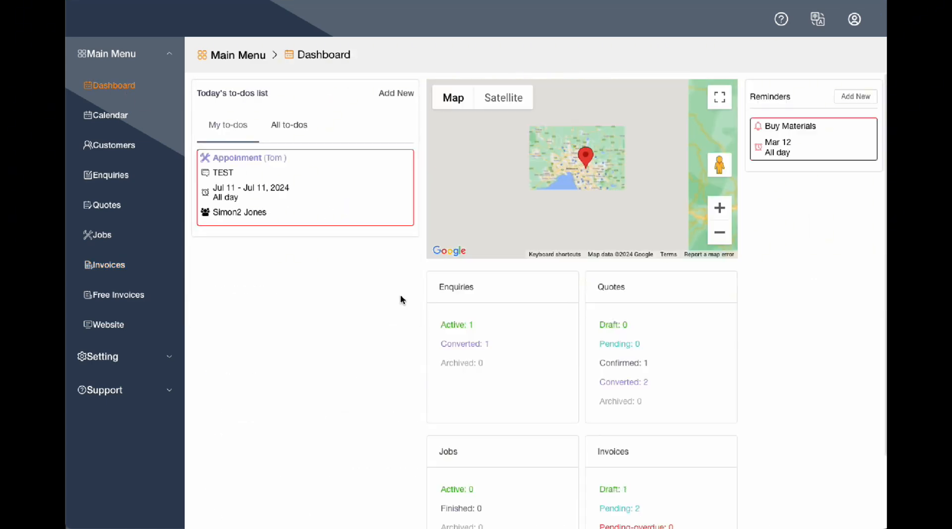